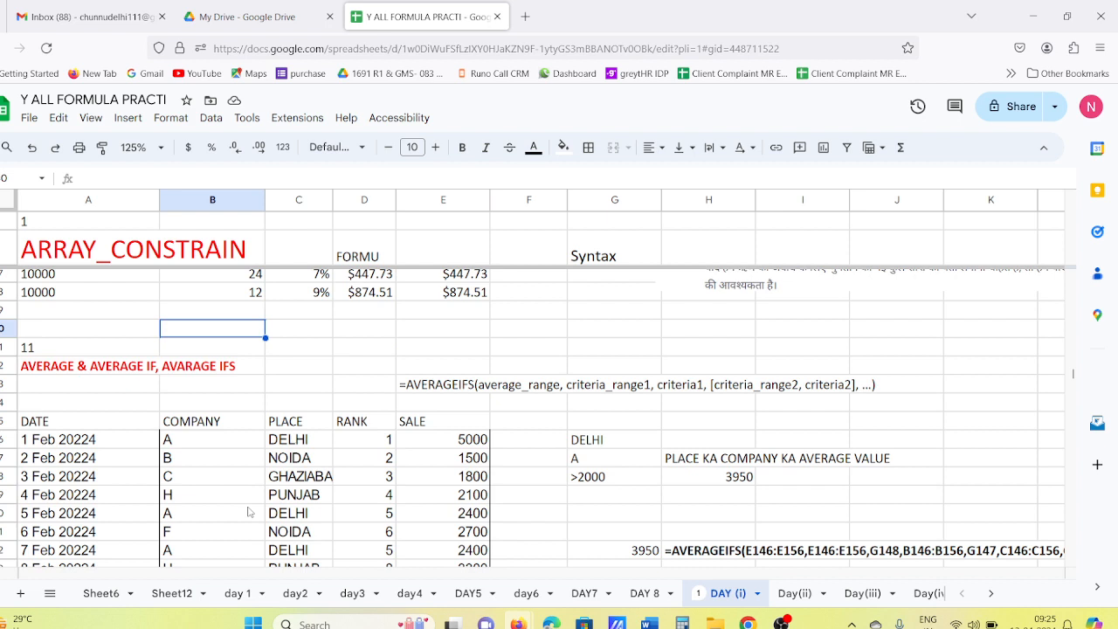
# Number the criteria DELHI, A and >2000 with 1, 2 and 3 in F146:F148 beside the sales table
pyautogui.scroll(-2, 248, 512)
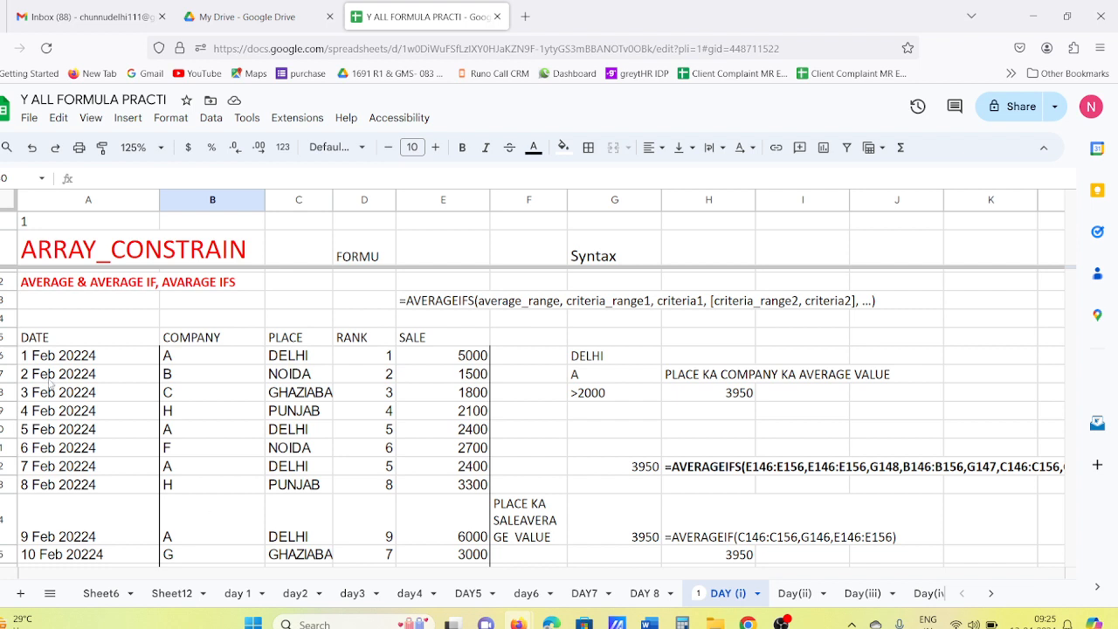
pyautogui.click(41, 342)
pyautogui.moveTo(41, 343); pyautogui.dragTo(485, 490)
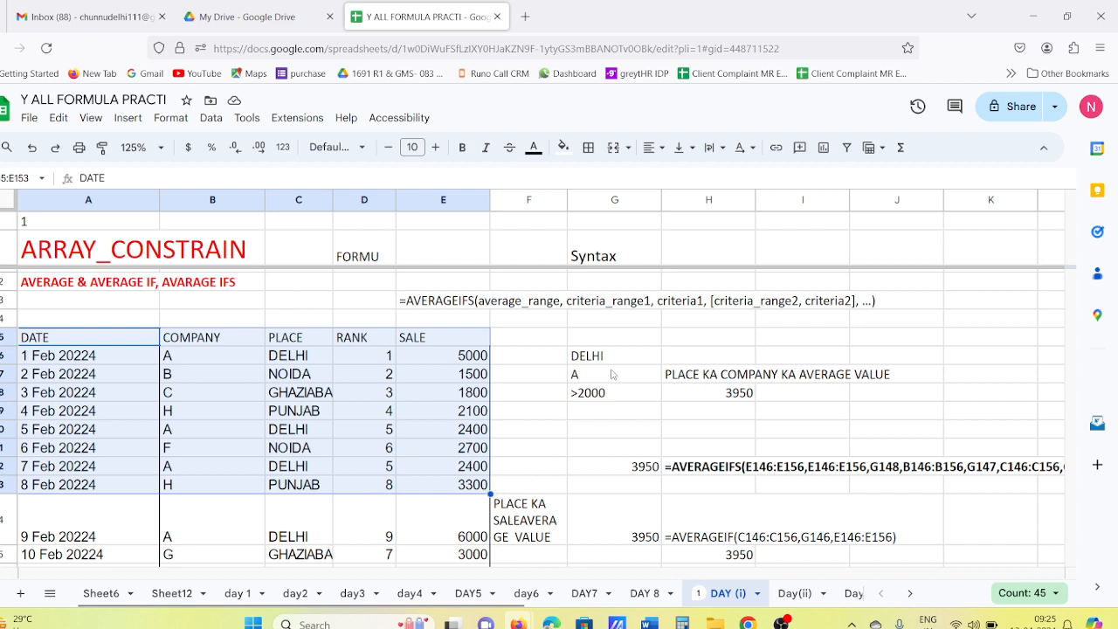
pyautogui.click(541, 358)
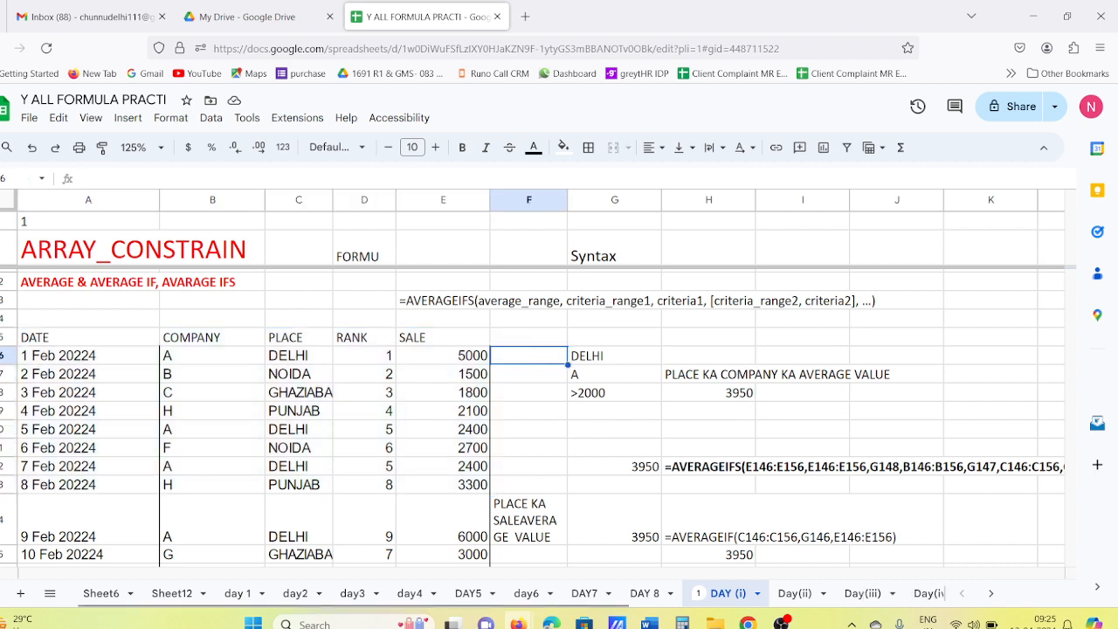
pyautogui.write('1')
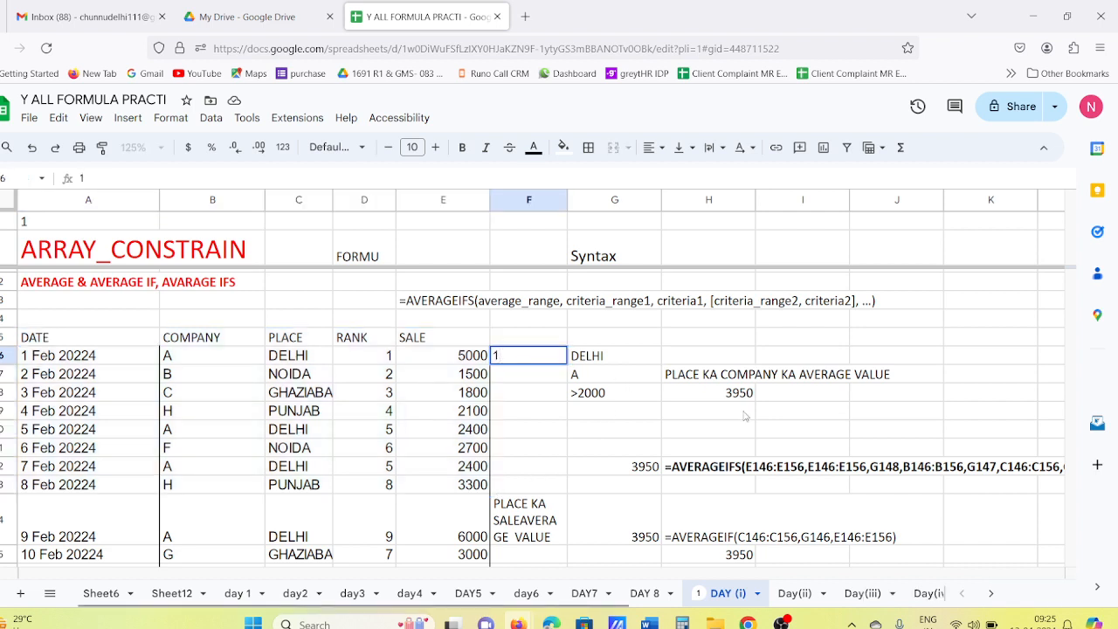
pyautogui.click(522, 381)
pyautogui.write('2')
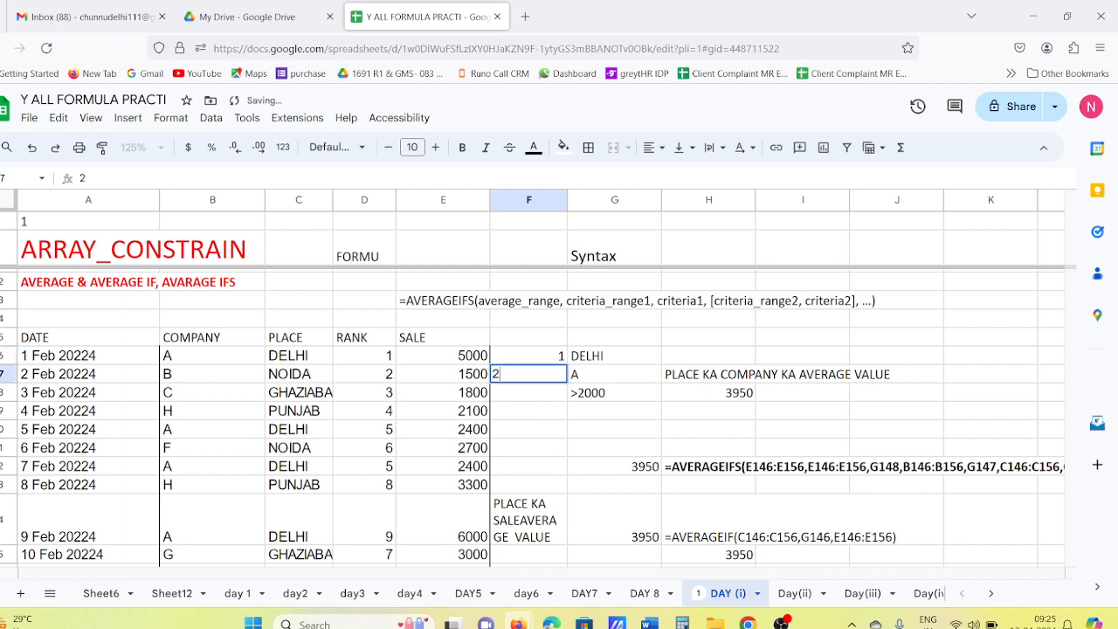
pyautogui.press('Return')
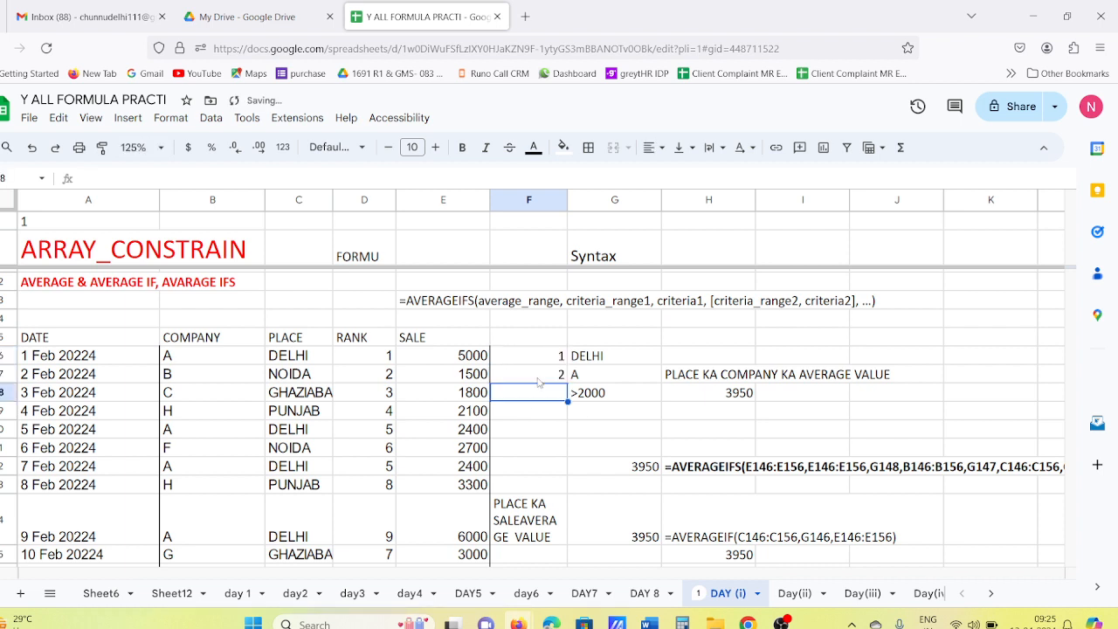
pyautogui.write('3')
pyautogui.press('Return')
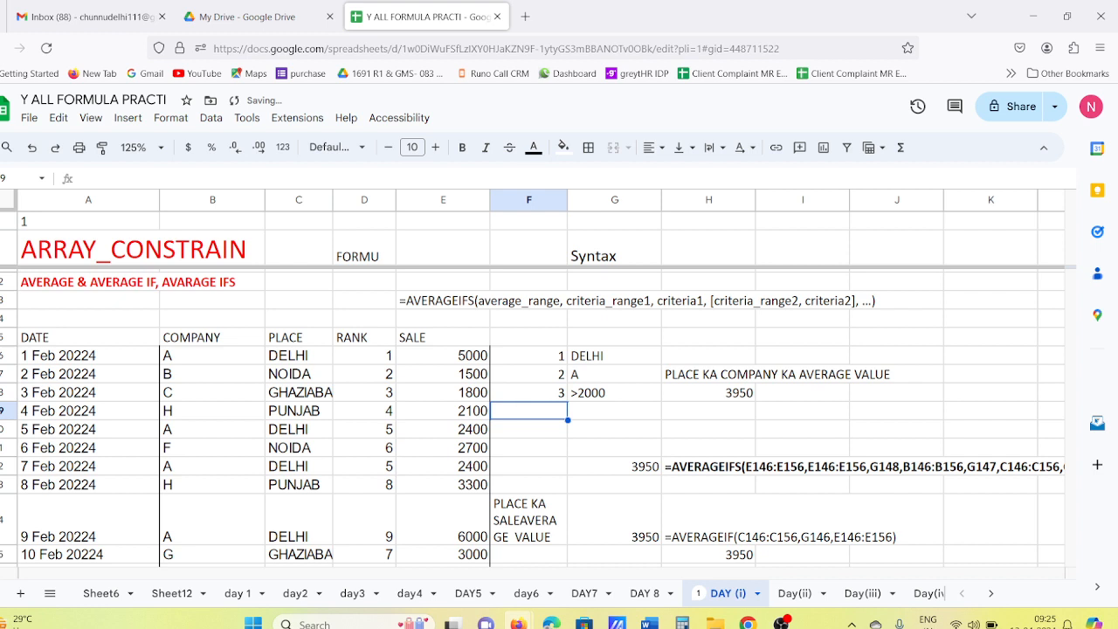
# Examine the criteria cells, the PLACE column and the existing AVERAGEIFS, AVERAGEIF and AVERAGE formulas around the sales table
pyautogui.click(610, 363)
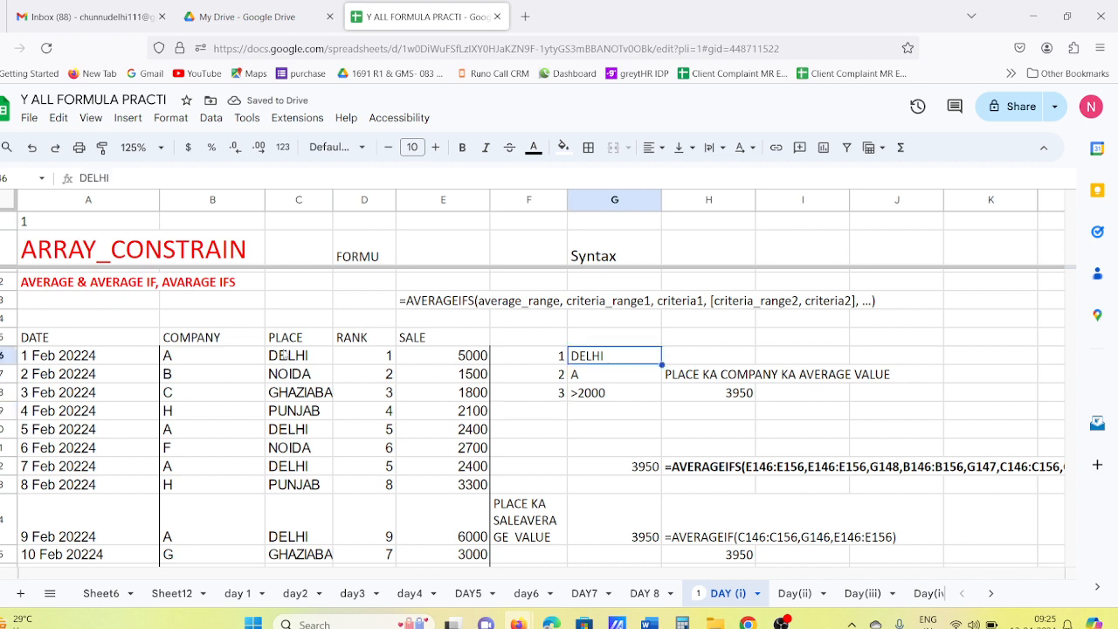
pyautogui.moveTo(288, 355); pyautogui.dragTo(308, 476)
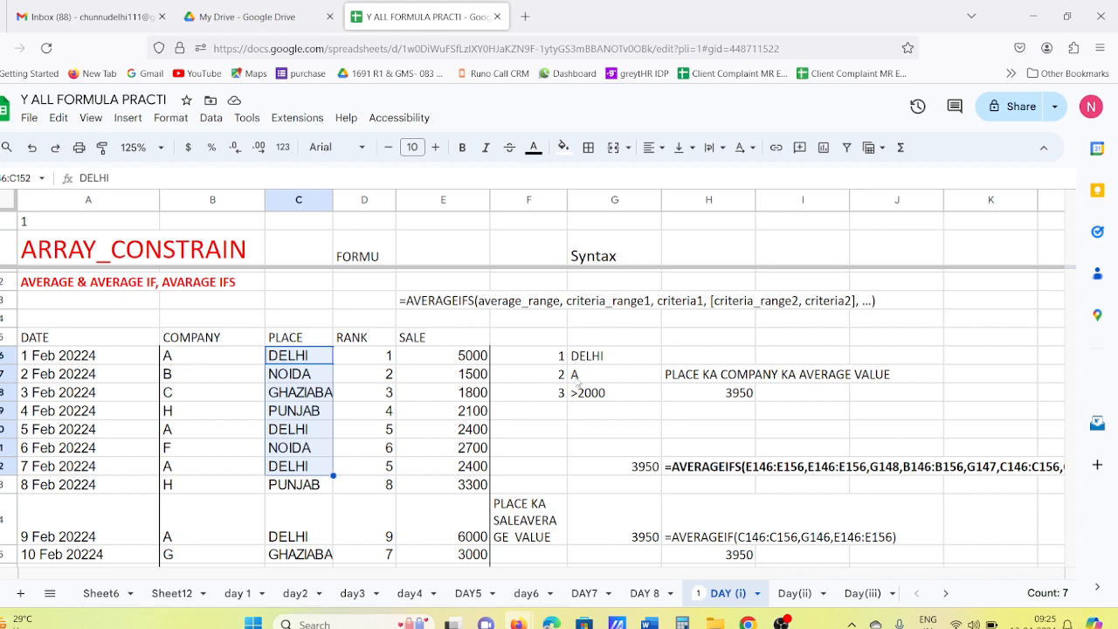
pyautogui.click(311, 405)
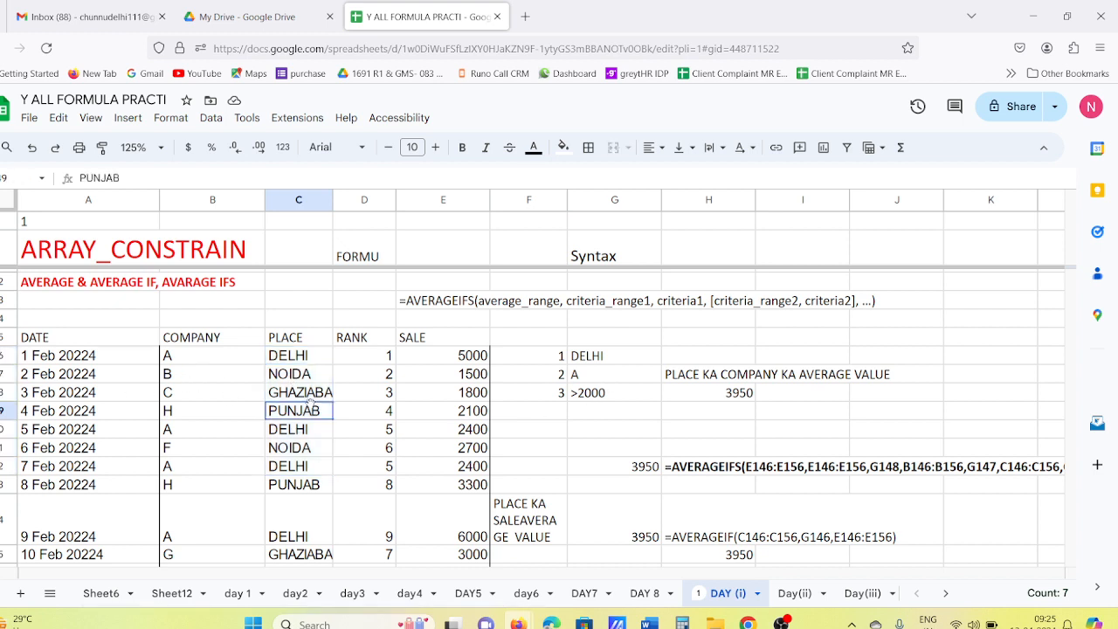
pyautogui.click(616, 395)
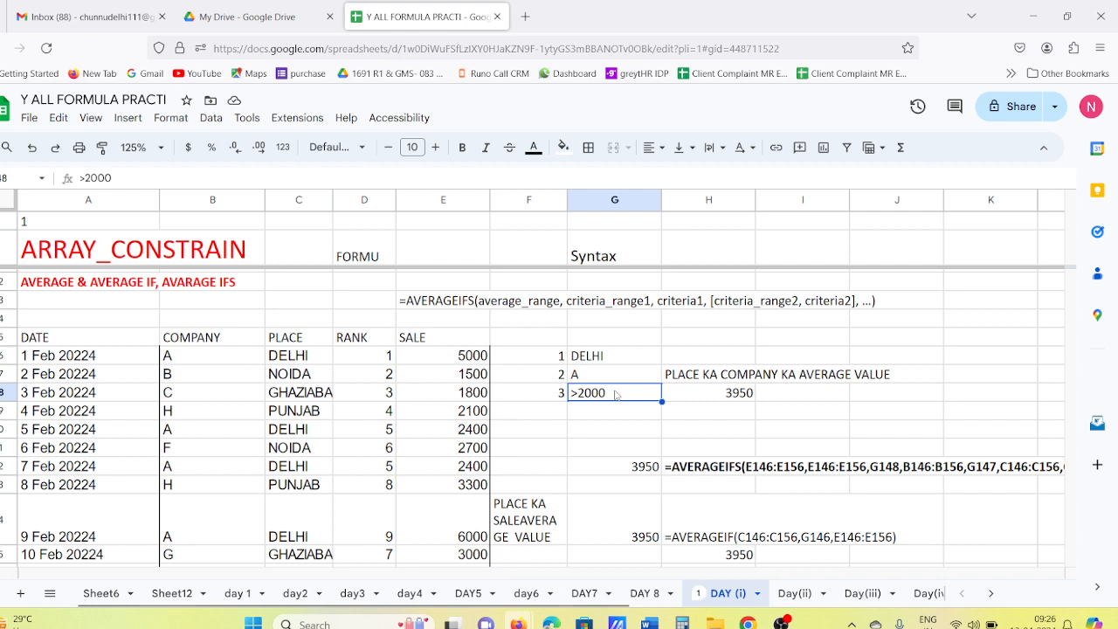
pyautogui.click(696, 401)
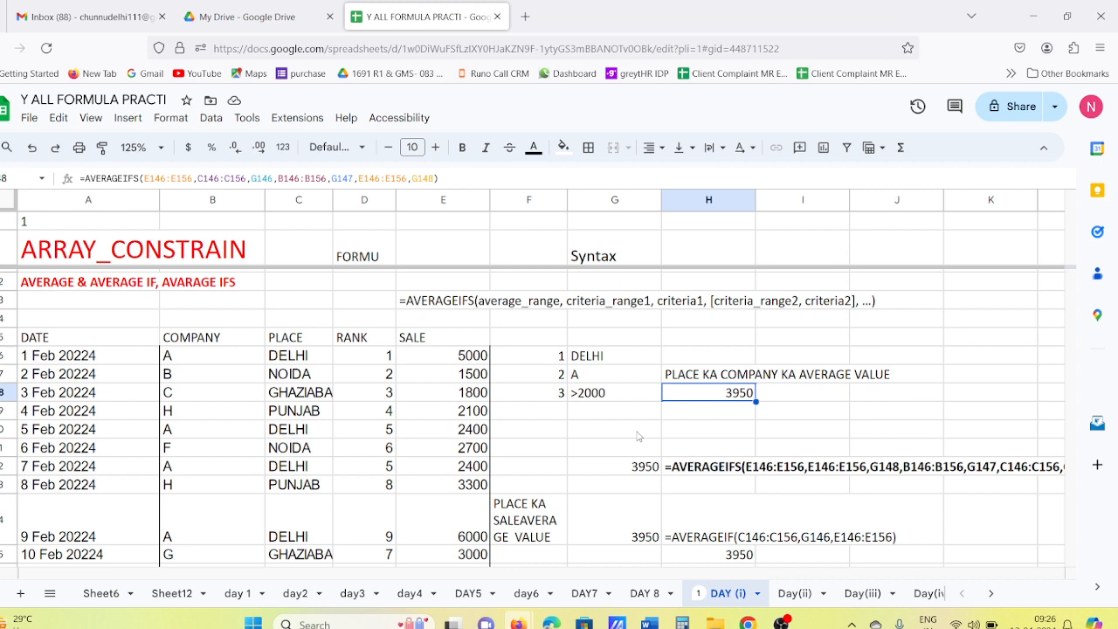
pyautogui.scroll(-2, 638, 437)
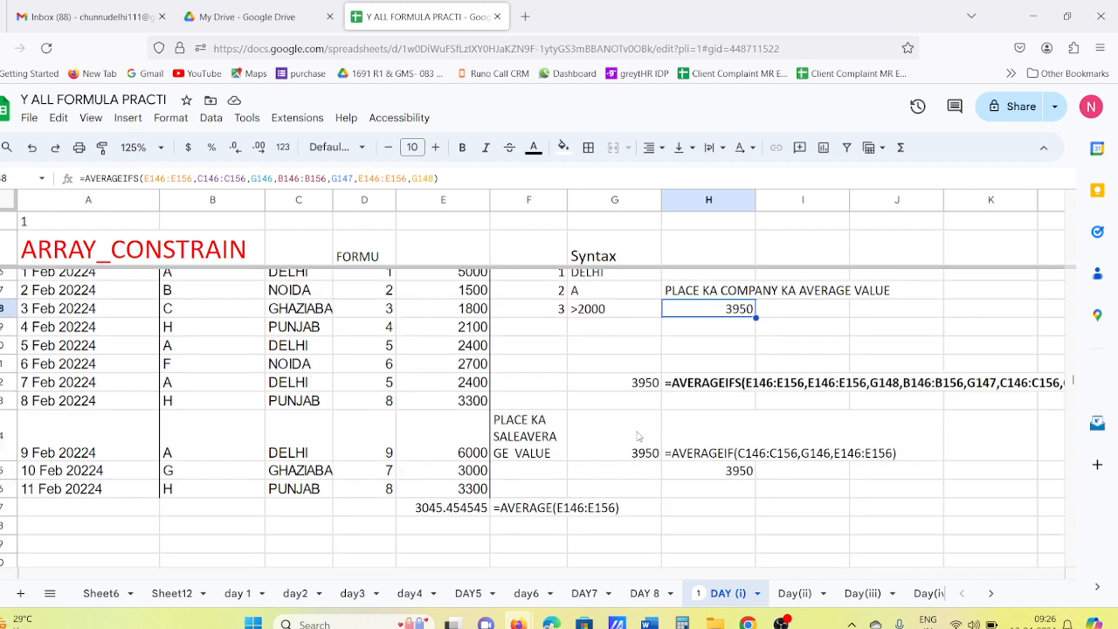
pyautogui.click(629, 390)
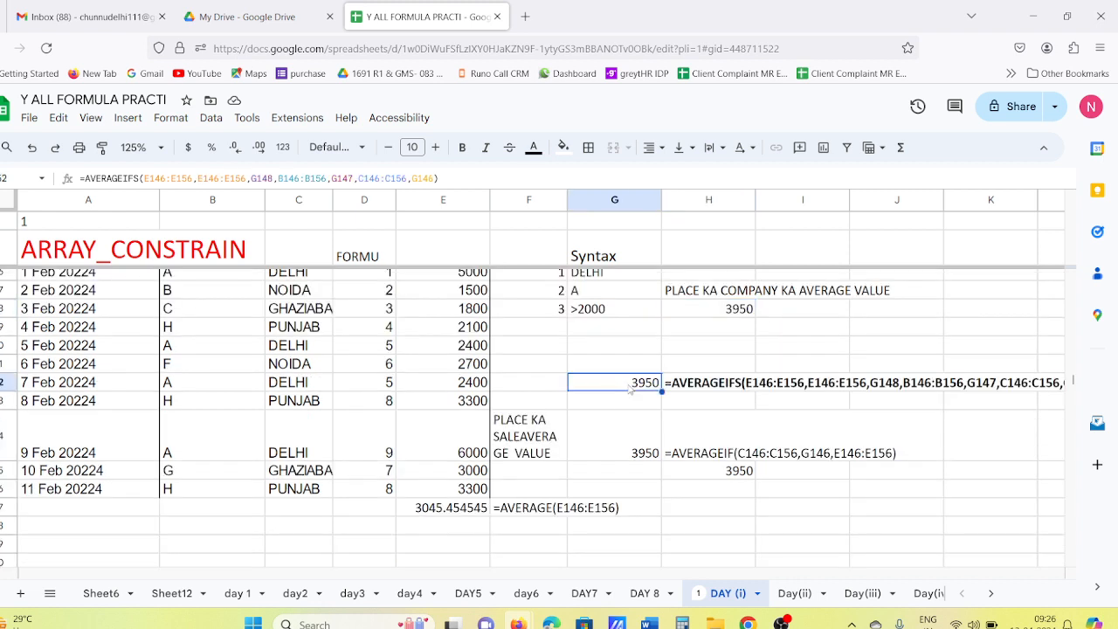
pyautogui.click(610, 463)
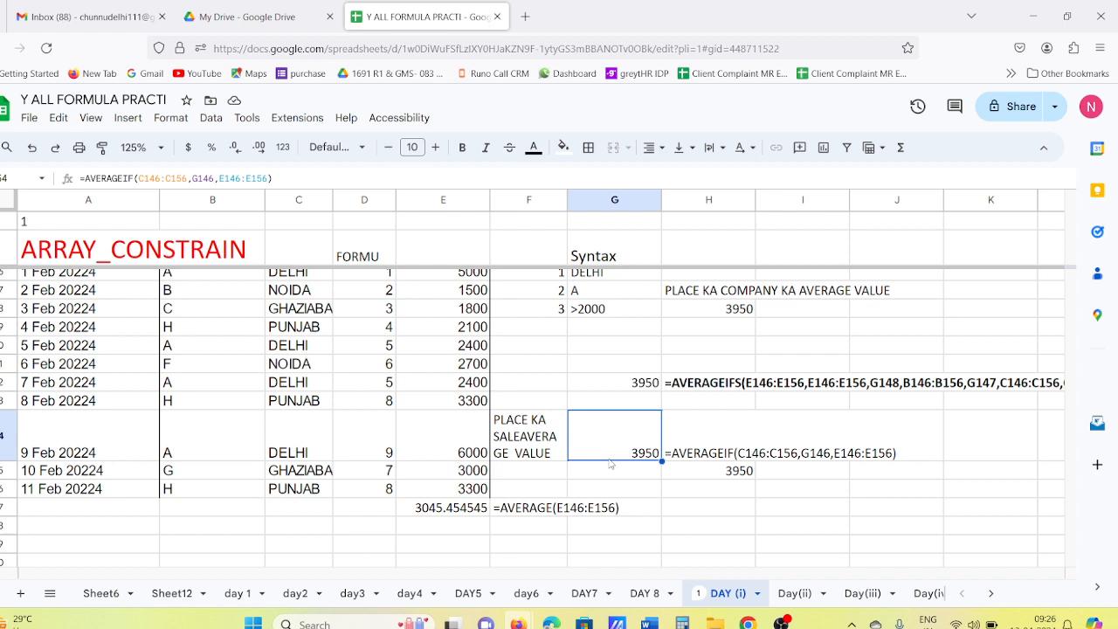
pyautogui.click(463, 514)
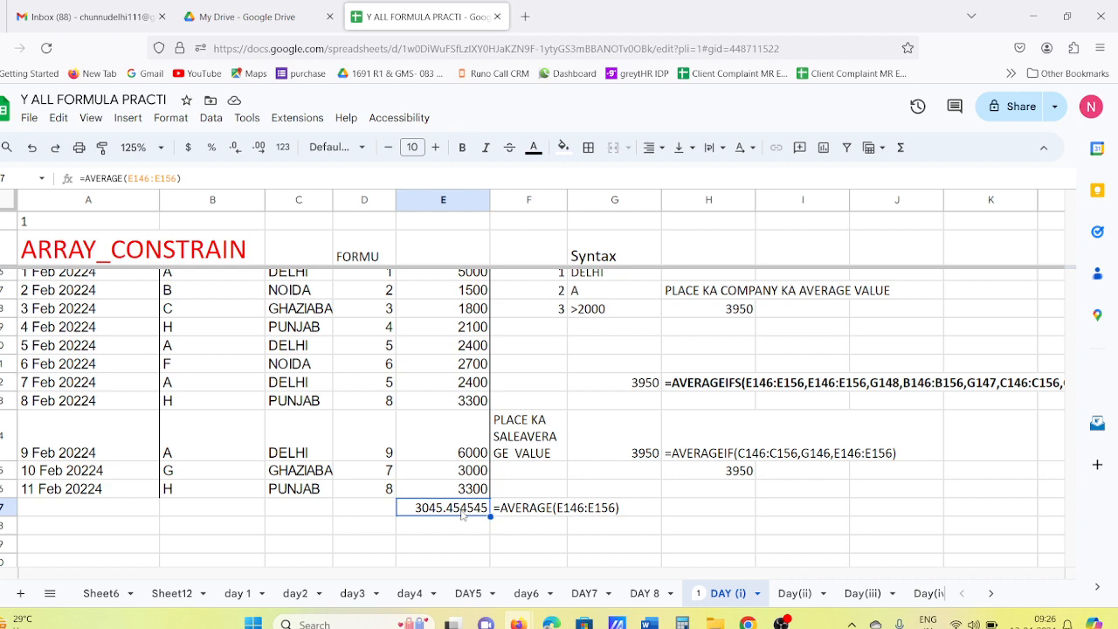
# Select all sale values in E146:E156 and show their summary statistics to check the average
pyautogui.scroll(2, 463, 513)
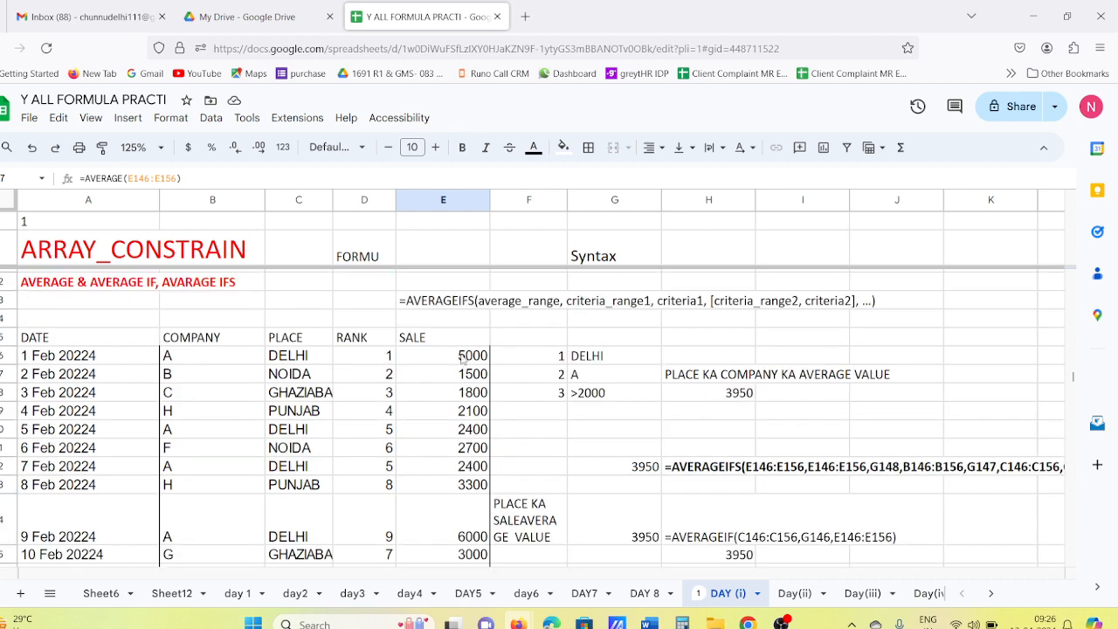
pyautogui.moveTo(463, 358); pyautogui.dragTo(463, 556)
pyautogui.scroll(-2, 459, 524)
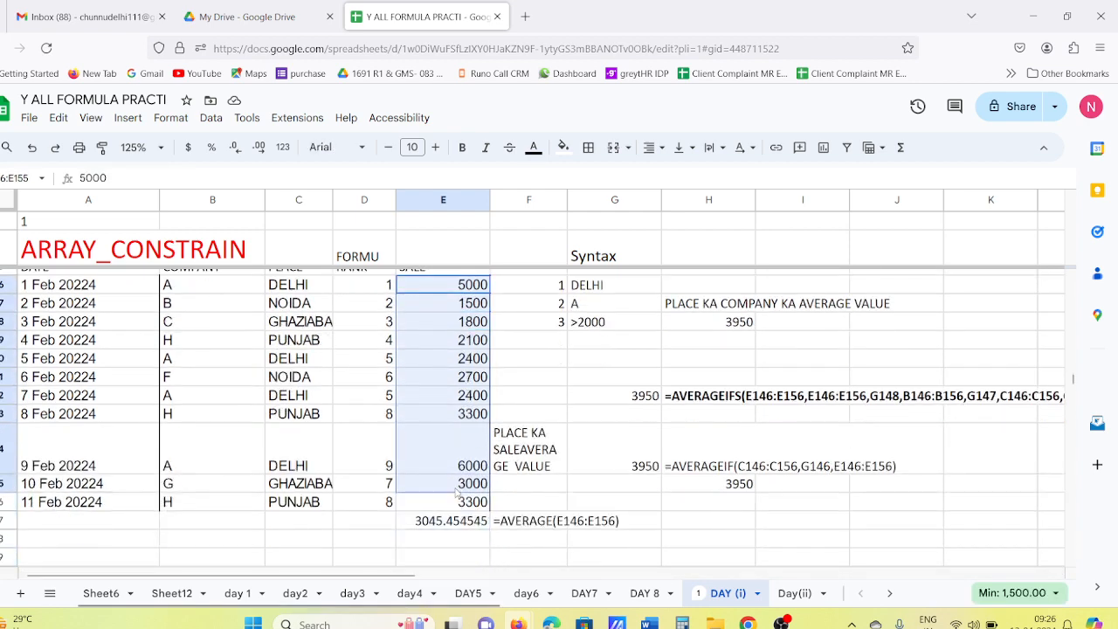
pyautogui.moveTo(456, 494); pyautogui.dragTo(459, 505)
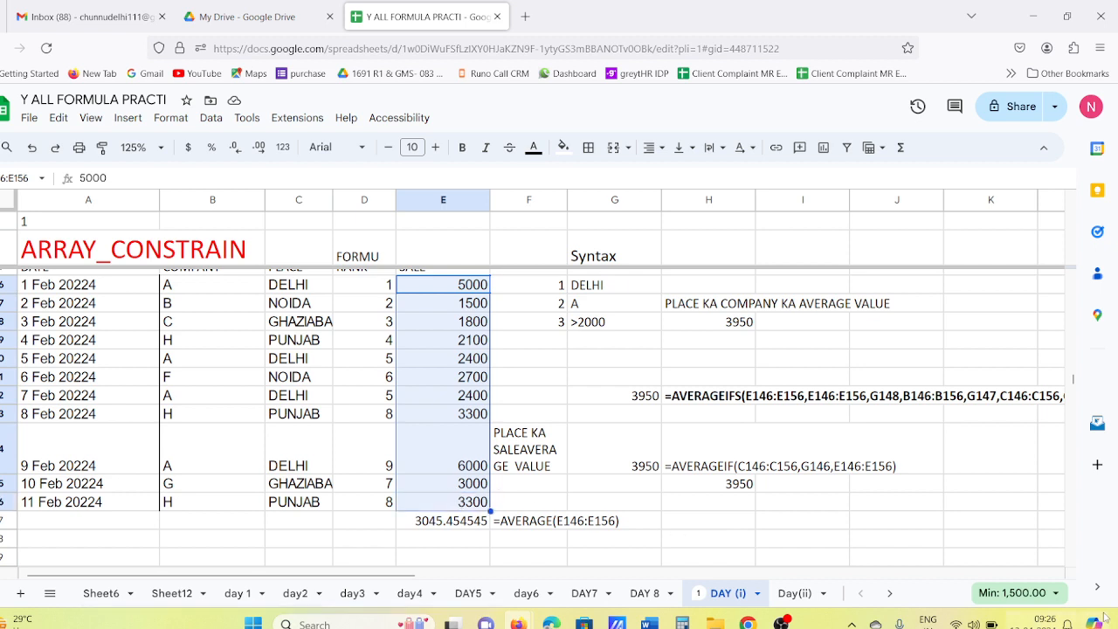
pyautogui.click(1053, 596)
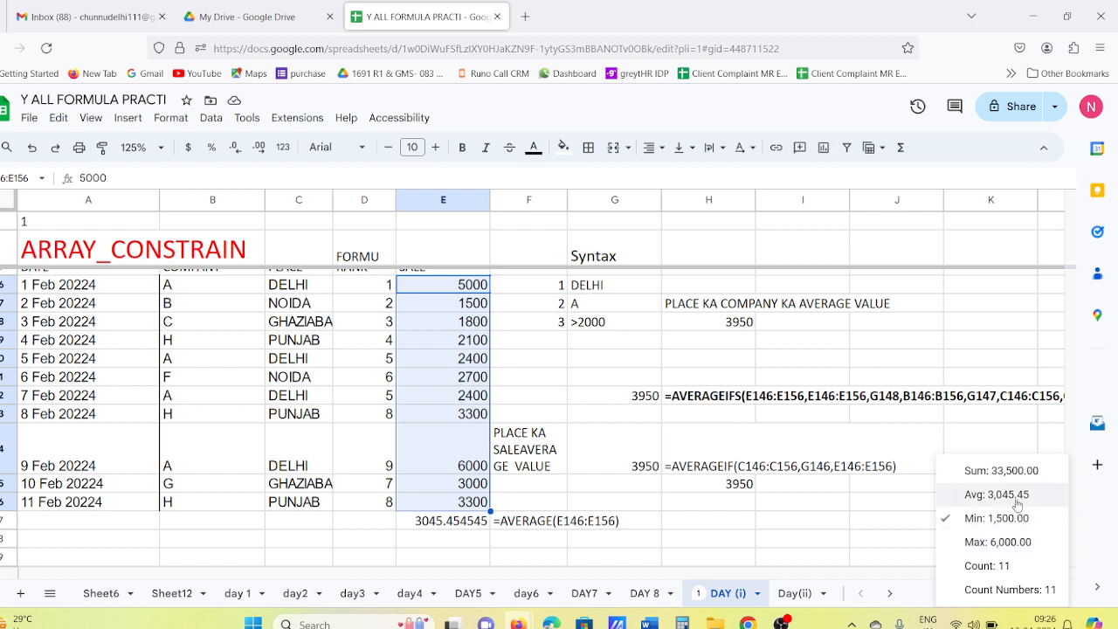
# Calculate the average of the SALE column in E159 with =AVERAGE(E145:E156)
pyautogui.click(453, 558)
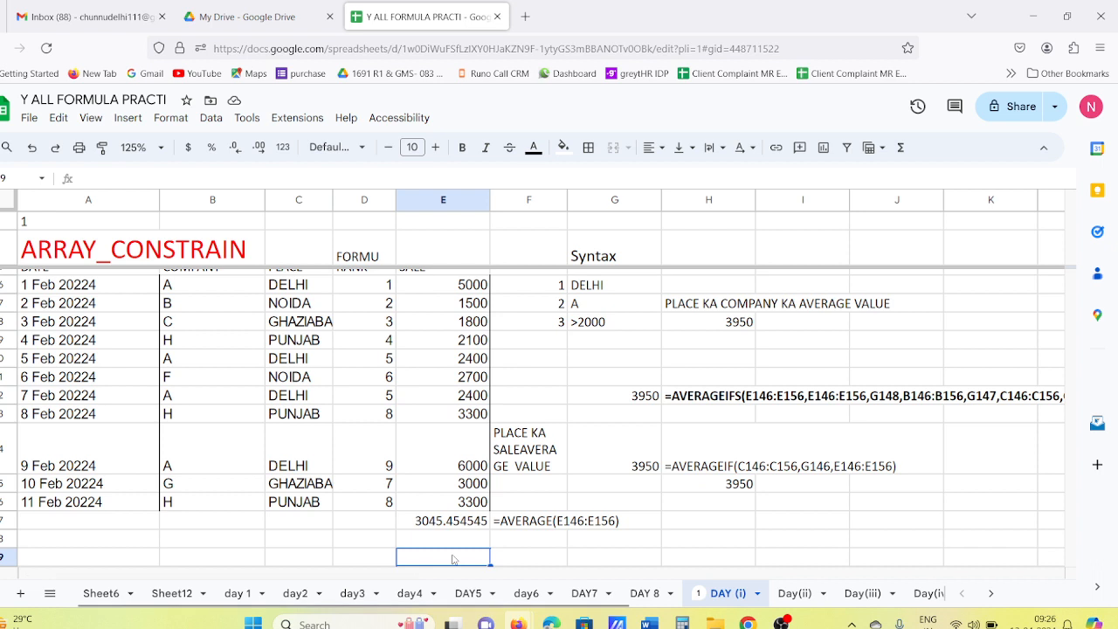
pyautogui.write('=AVA')
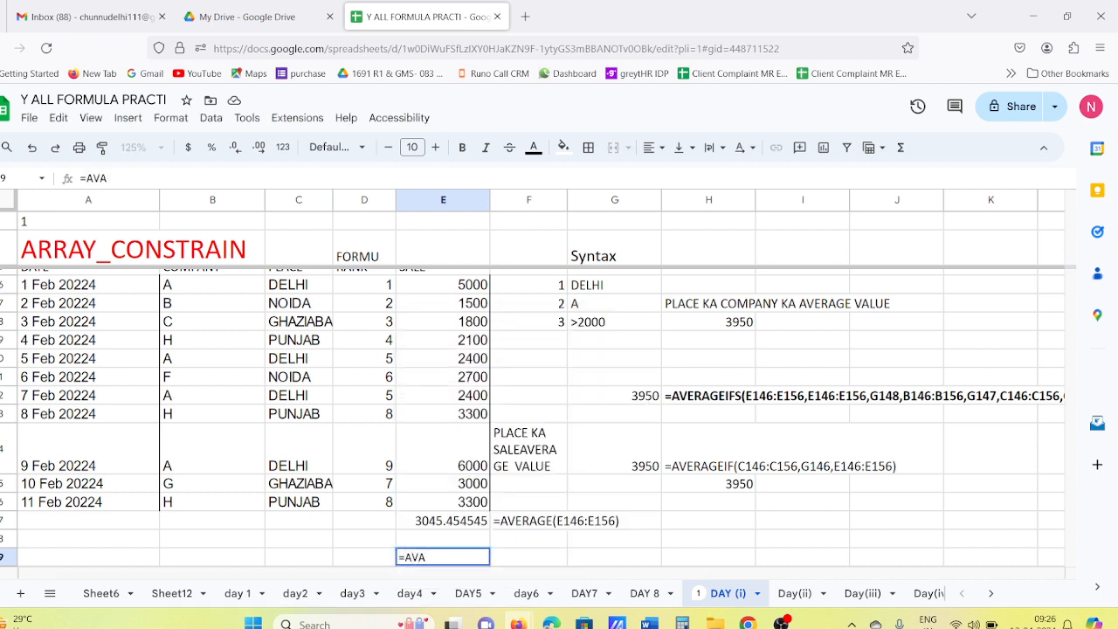
pyautogui.press('BackSpace')
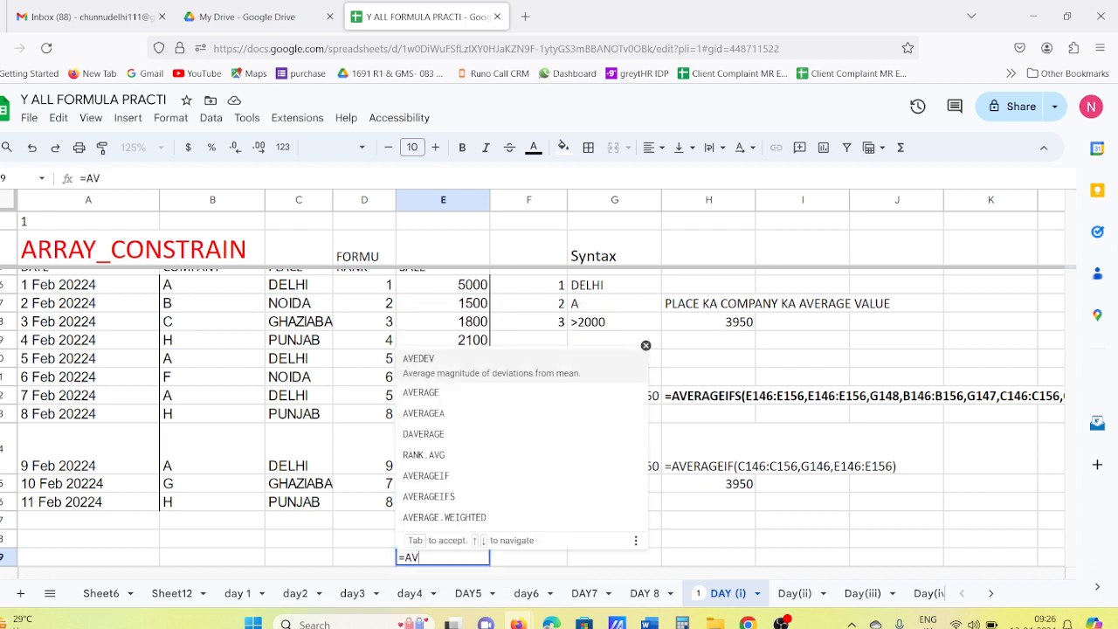
pyautogui.click(481, 400)
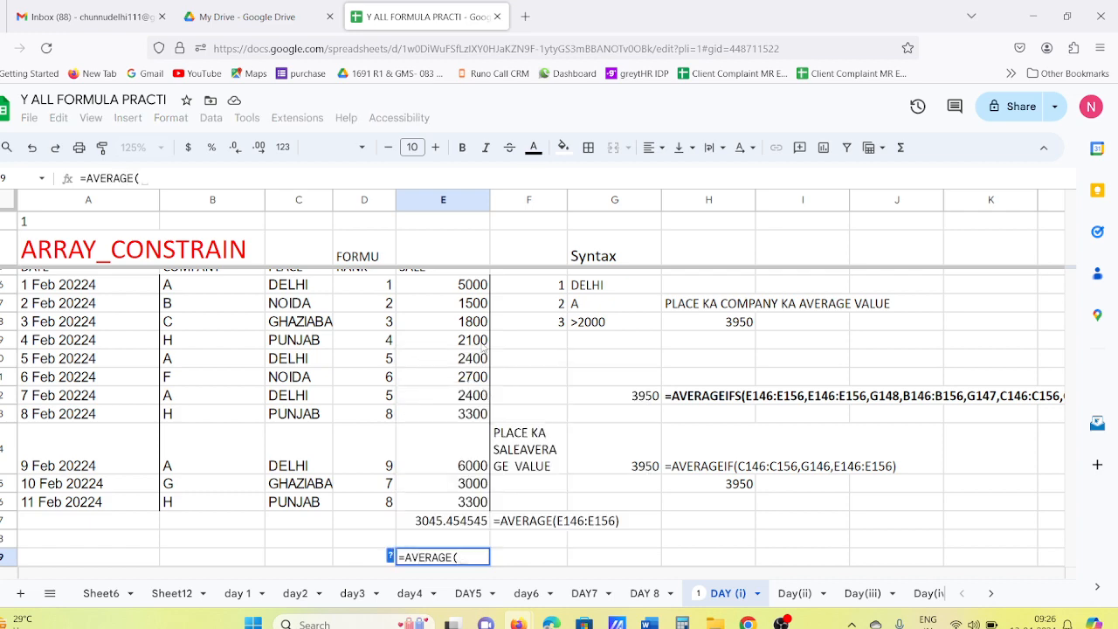
pyautogui.scroll(2, 483, 348)
pyautogui.moveTo(483, 347); pyautogui.dragTo(467, 515)
pyautogui.press('Return')
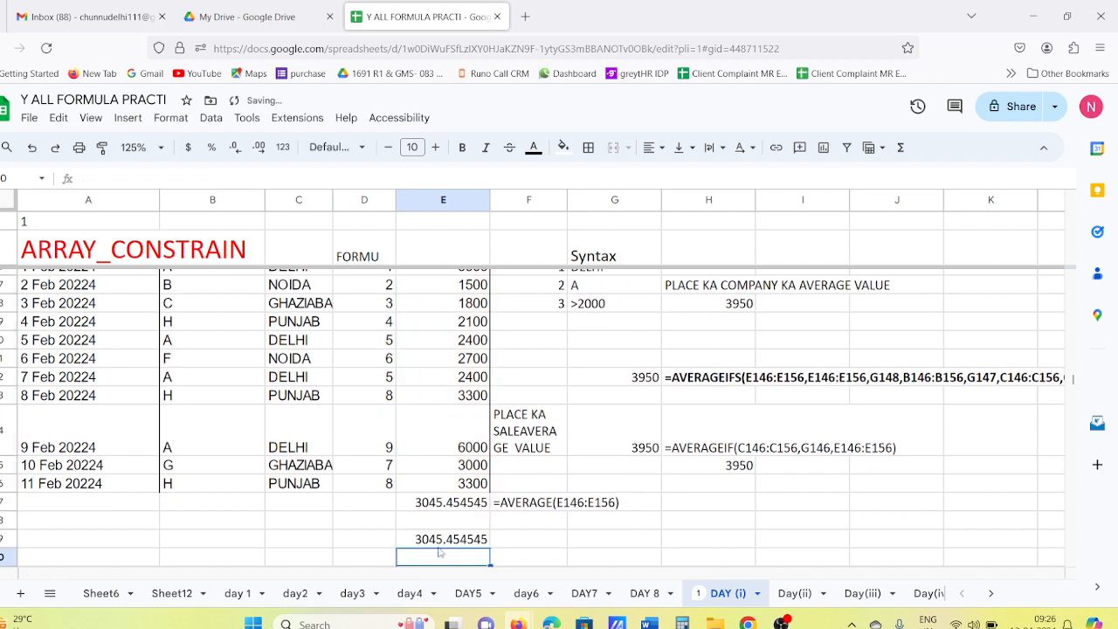
# Delete the practice AVERAGE formula from E159
pyautogui.click(448, 542)
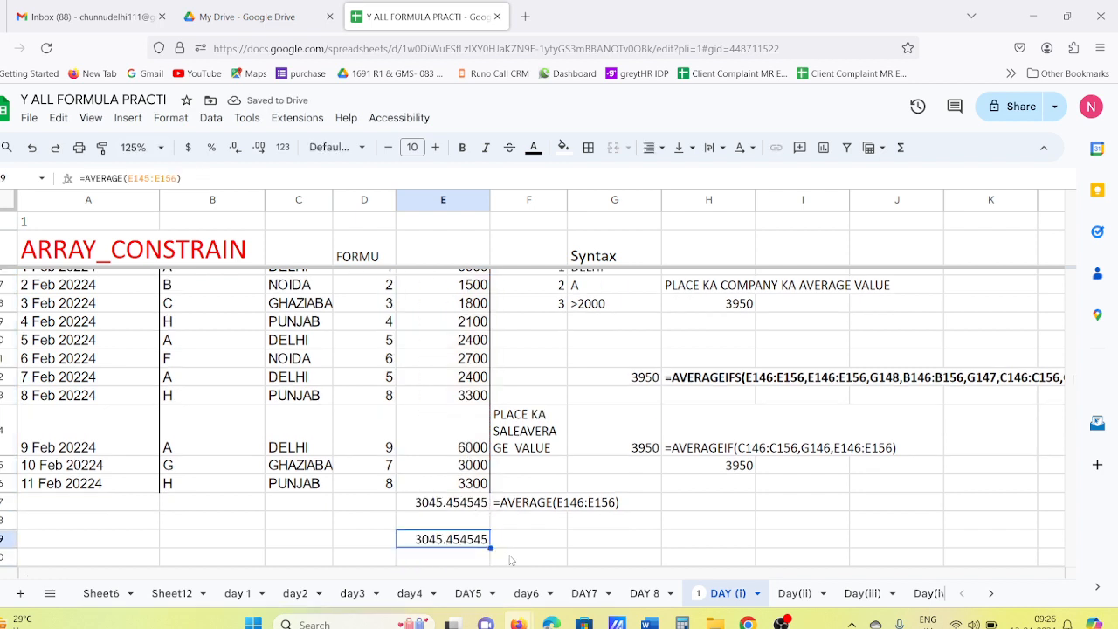
pyautogui.press('Delete')
pyautogui.click(710, 545)
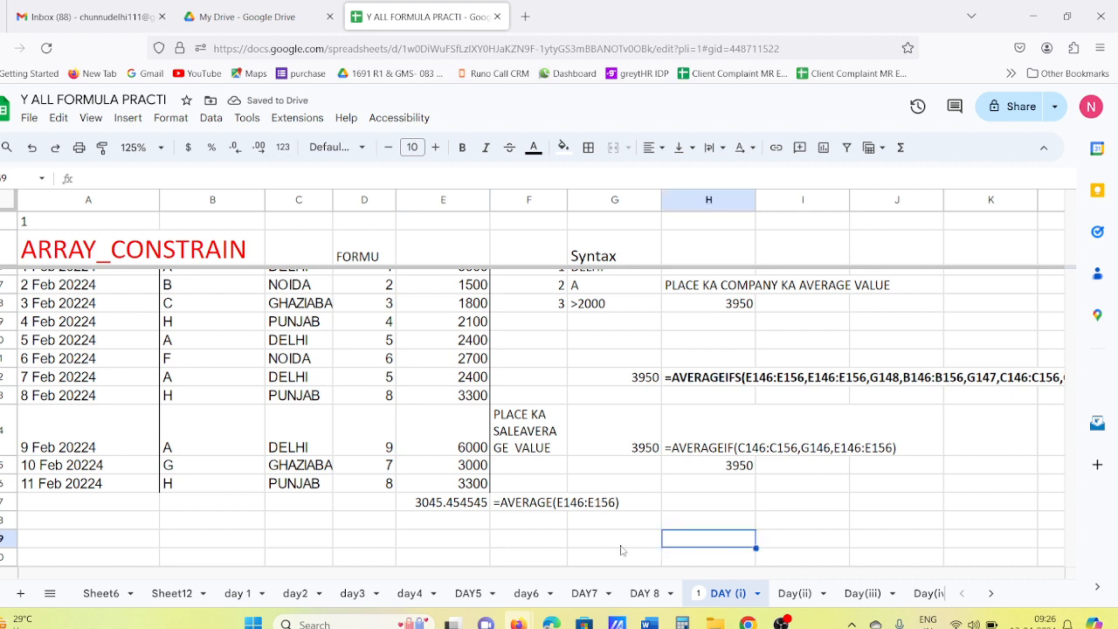
# Review the DELHI and A criteria and the AVERAGEIF formula in G154, and delete its duplicate in H155
pyautogui.scroll(2, 622, 549)
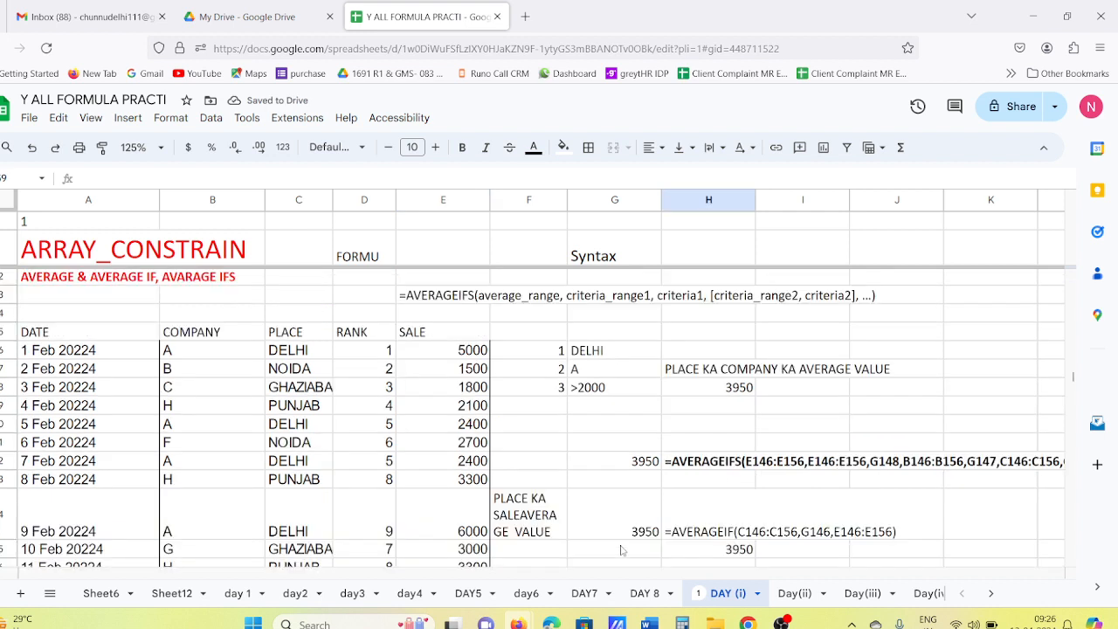
pyautogui.click(604, 358)
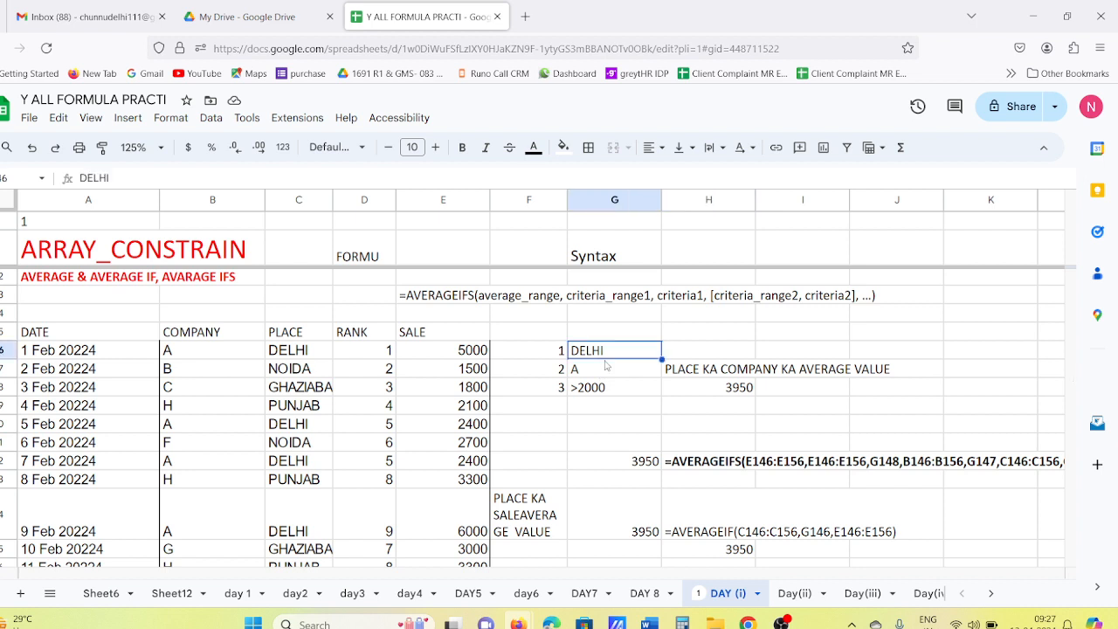
pyautogui.click(602, 375)
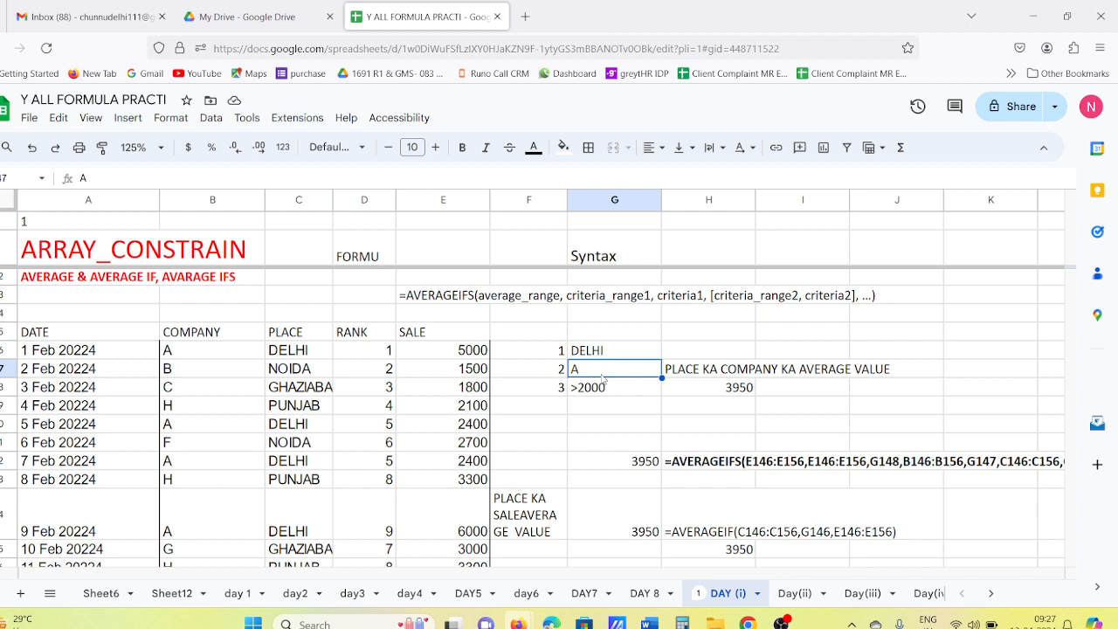
pyautogui.click(626, 524)
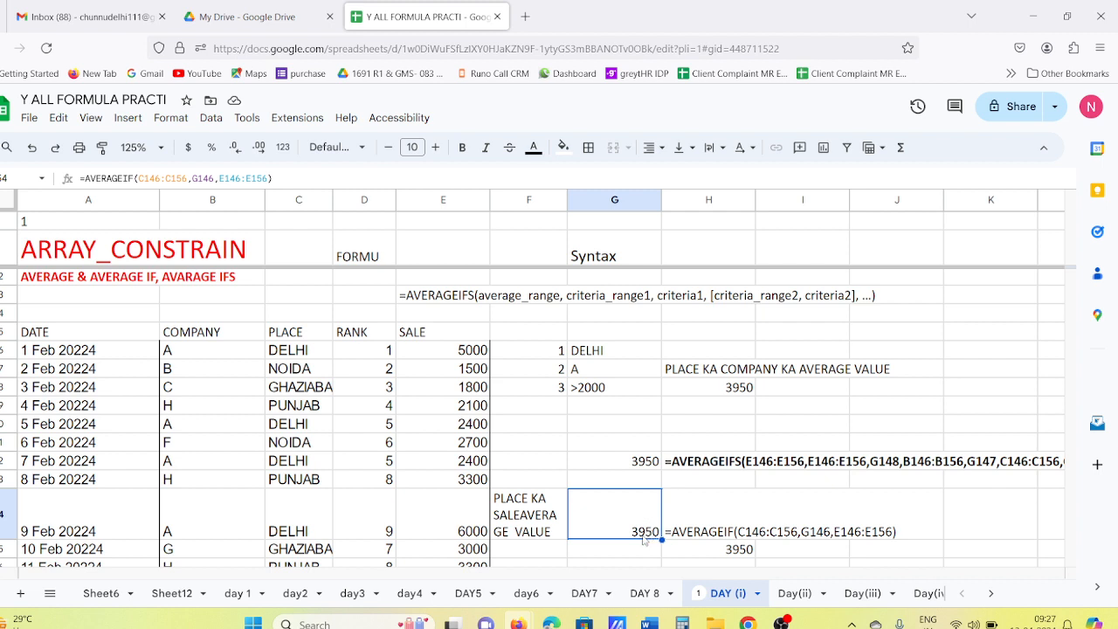
pyautogui.scroll(-2, 668, 521)
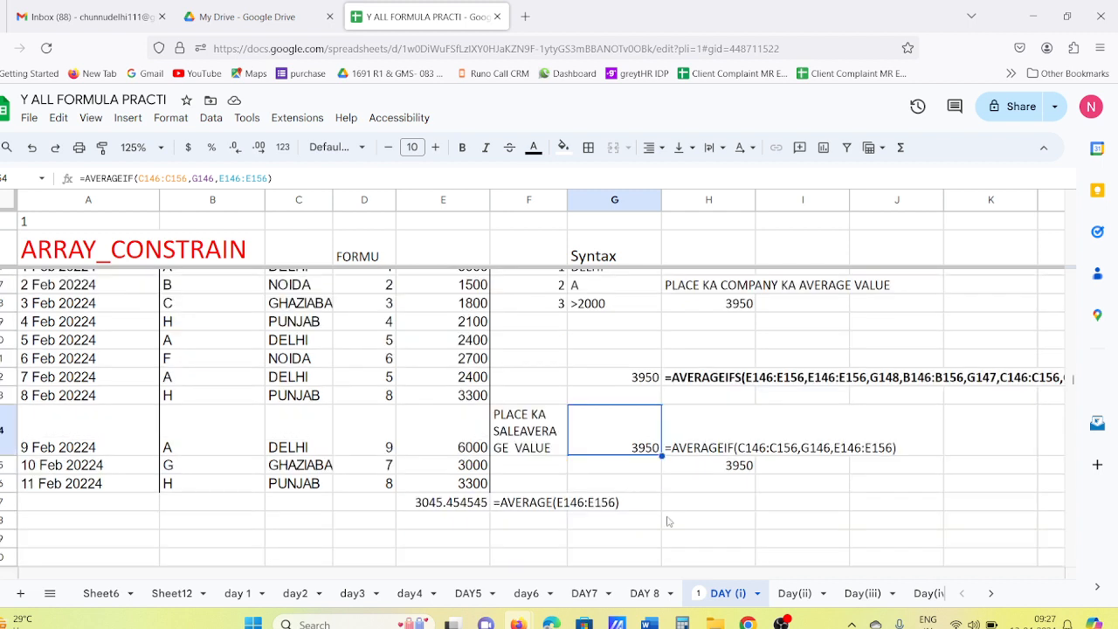
pyautogui.click(722, 472)
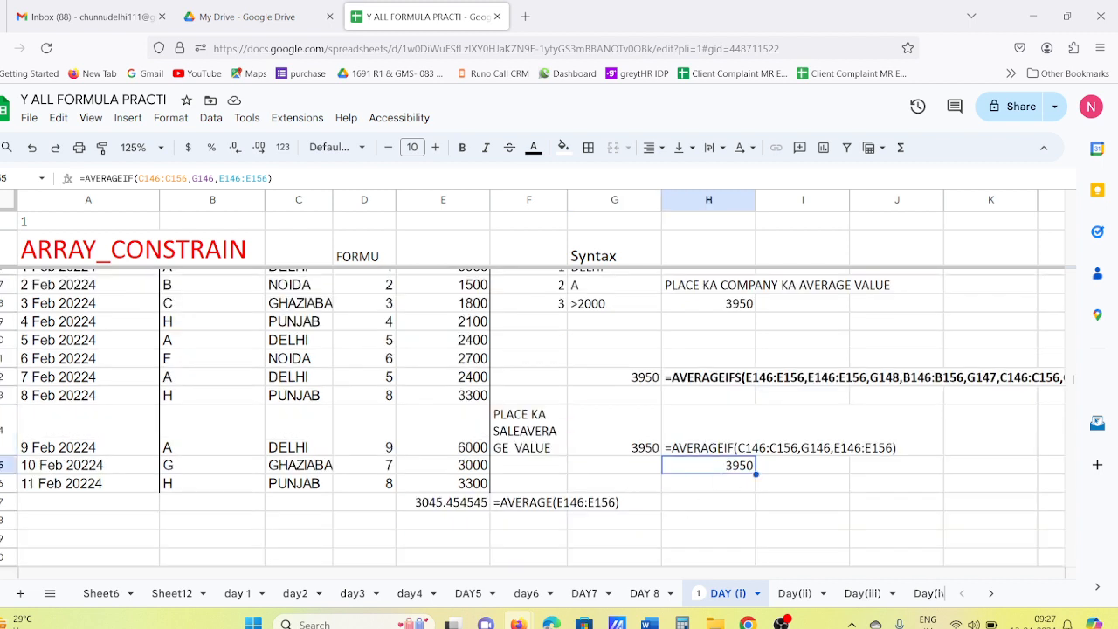
pyautogui.press('Delete')
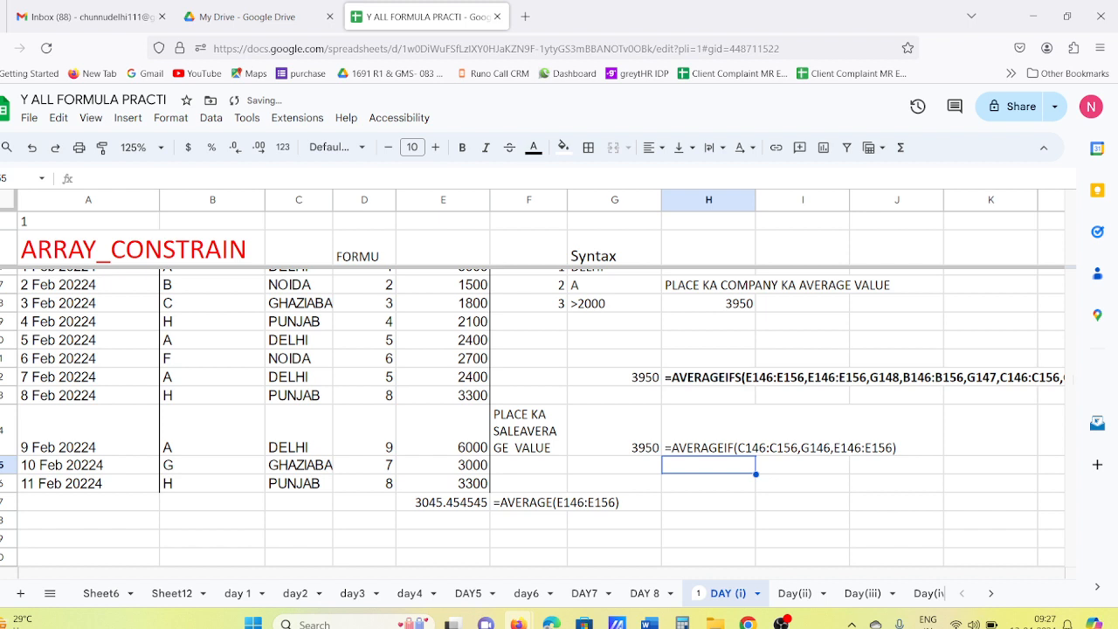
# Start an AVERAGEIF formula in H156 with the PLACE cells C146:C156 as the criteria range
pyautogui.click(732, 485)
pyautogui.write('=')
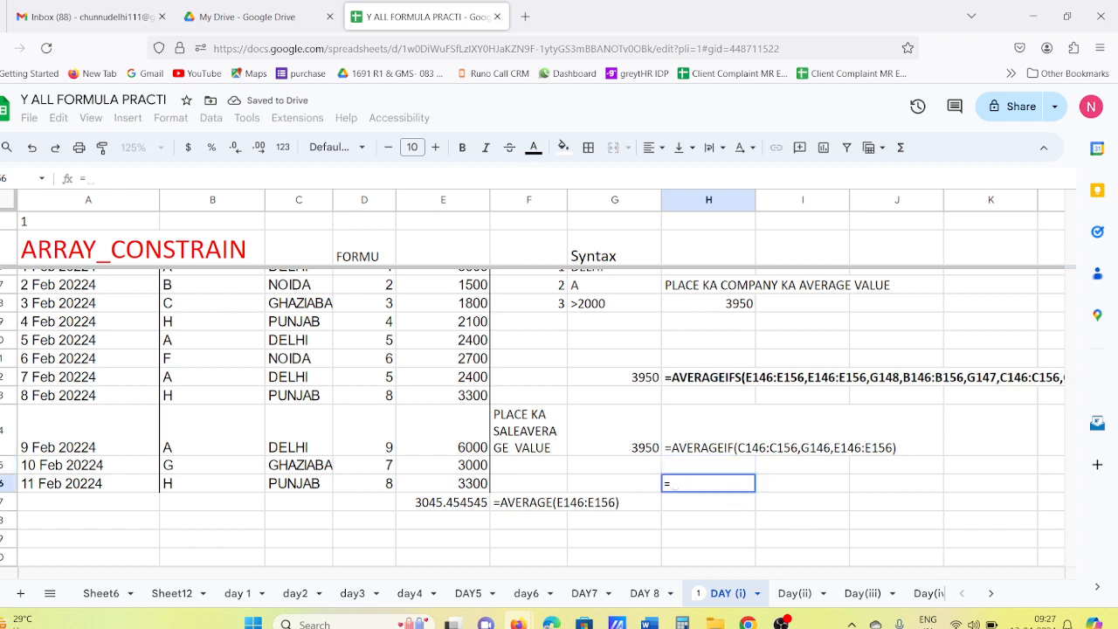
pyautogui.write('AVE')
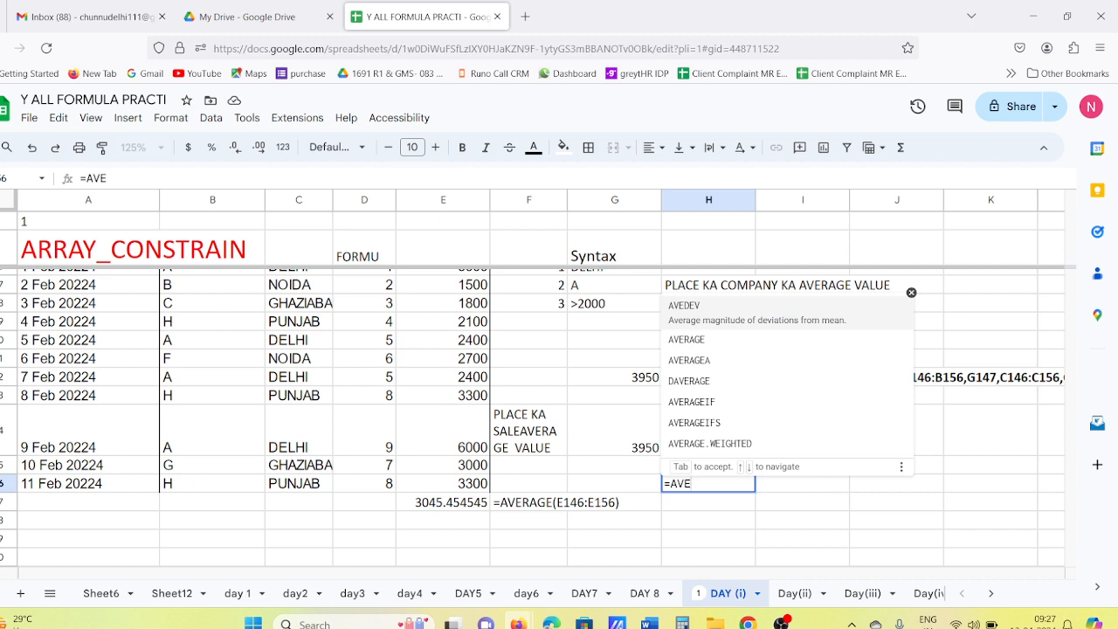
pyautogui.click(768, 400)
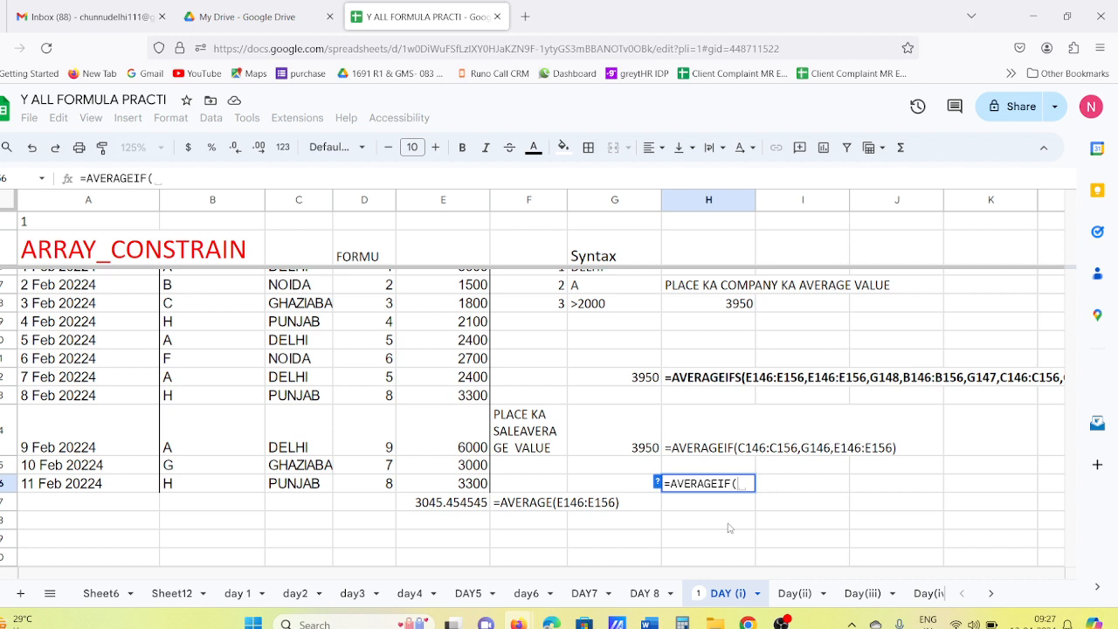
pyautogui.scroll(2, 695, 505)
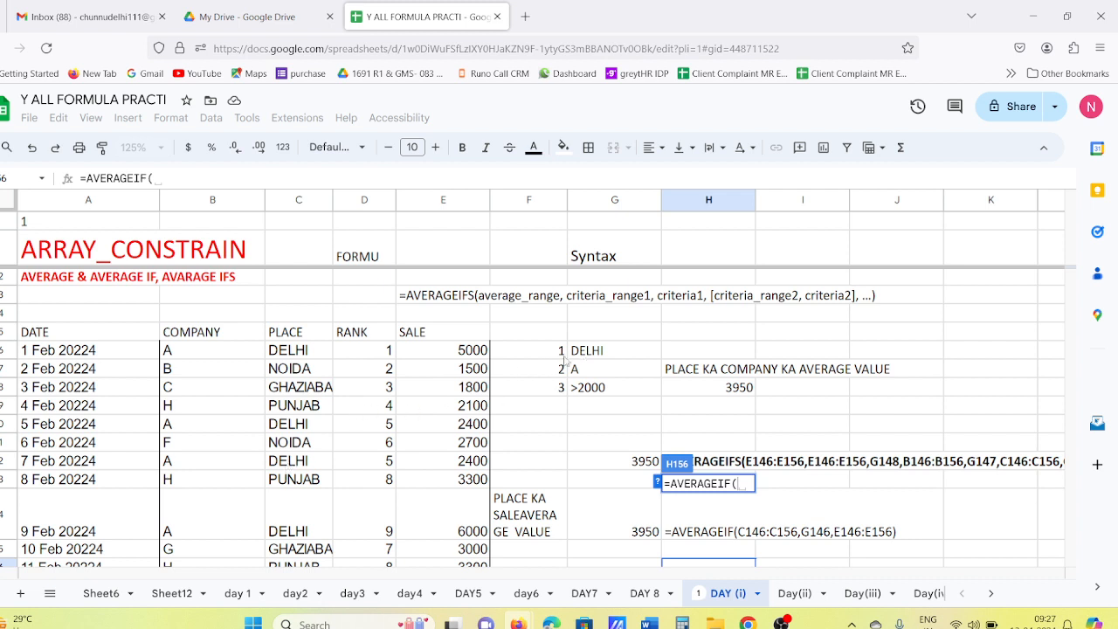
pyautogui.moveTo(300, 352); pyautogui.dragTo(301, 508)
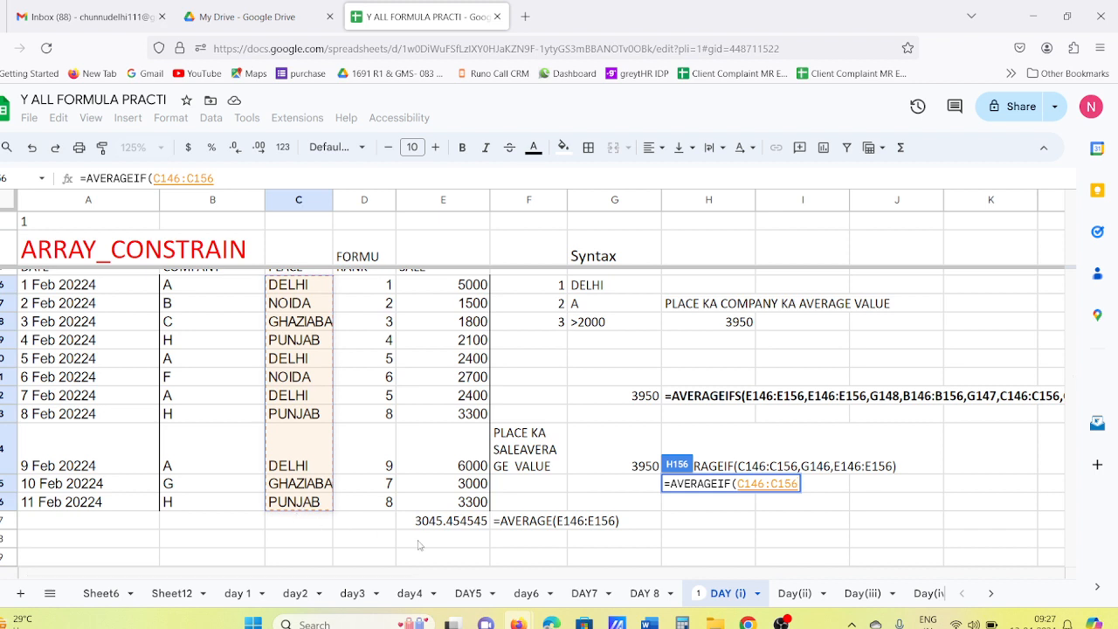
pyautogui.write(',')
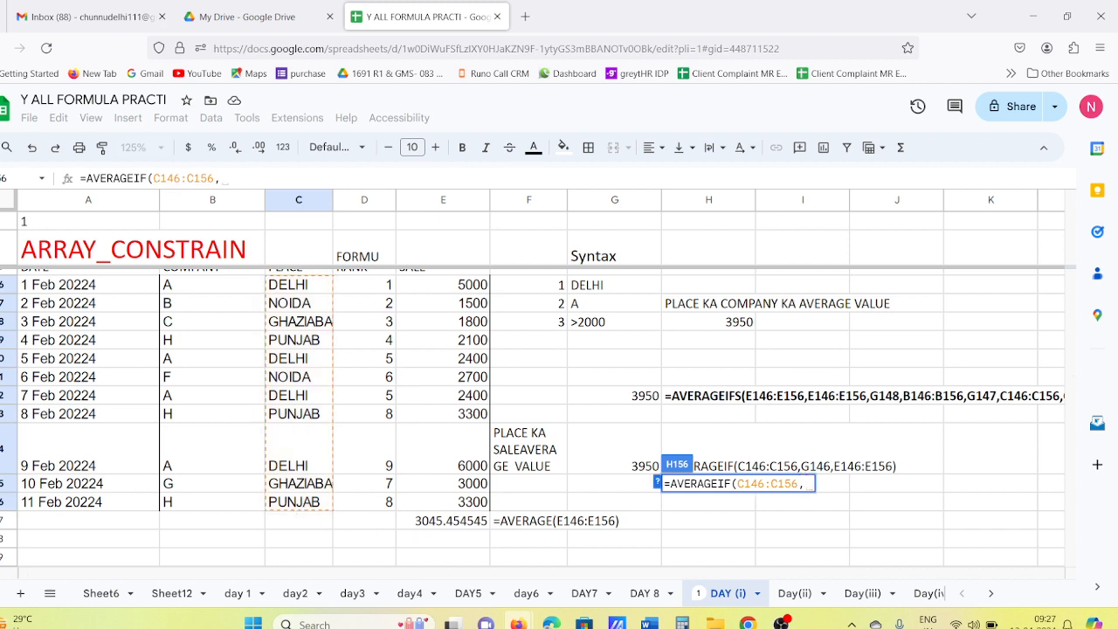
# Complete the H156 AVERAGEIF formula with the DELHI criterion G146 and the sale values E146:E156 as the average range
pyautogui.click(605, 291)
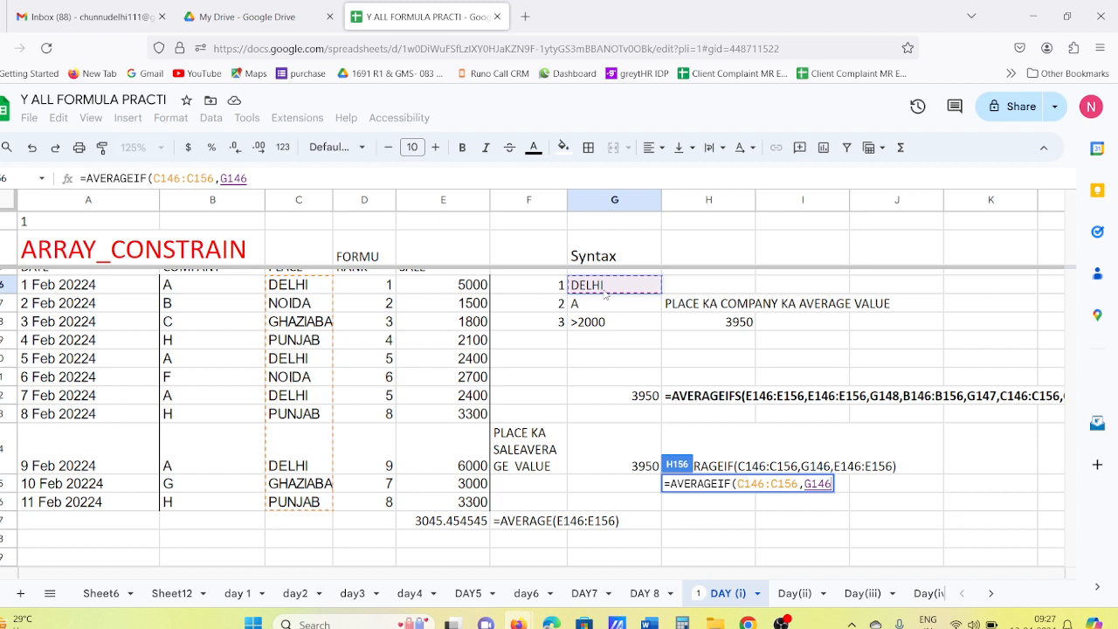
pyautogui.write(',')
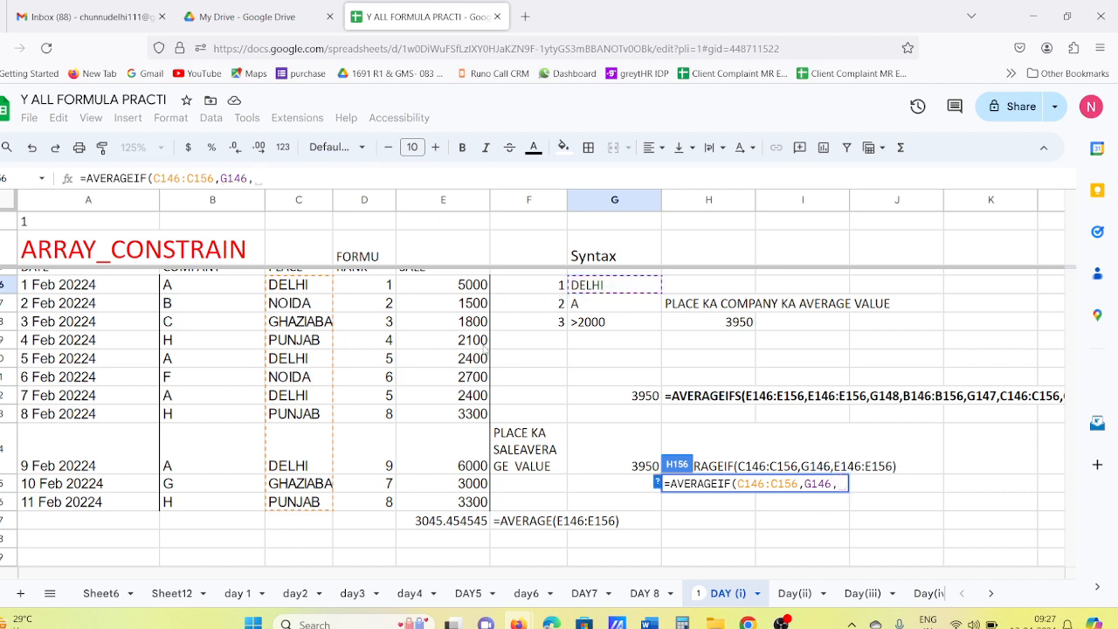
pyautogui.scroll(2, 486, 347)
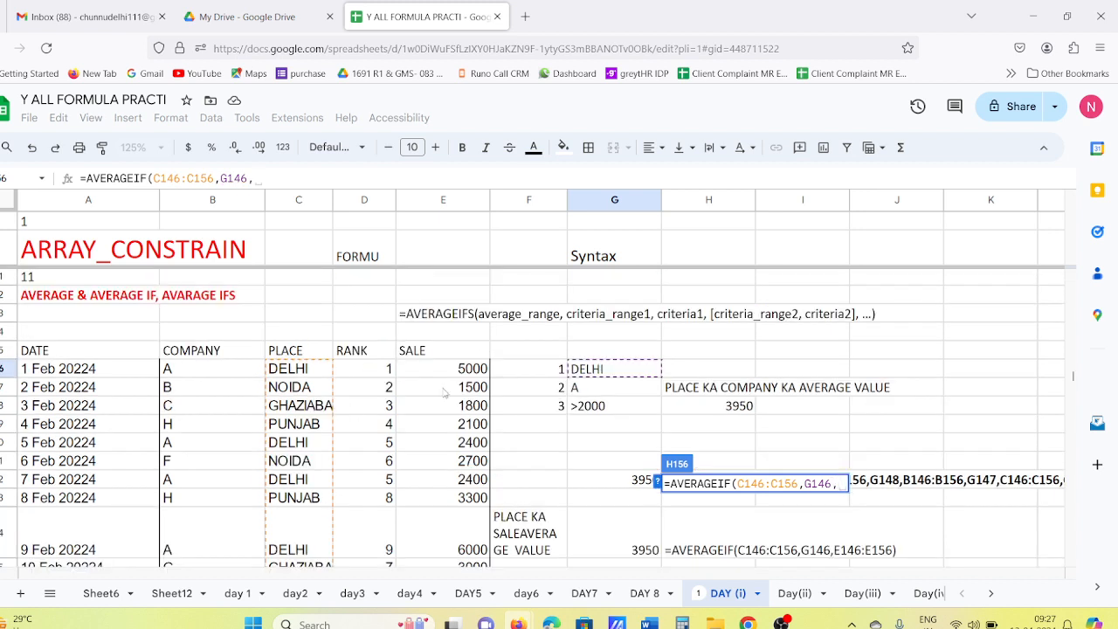
pyautogui.moveTo(452, 371); pyautogui.dragTo(463, 524)
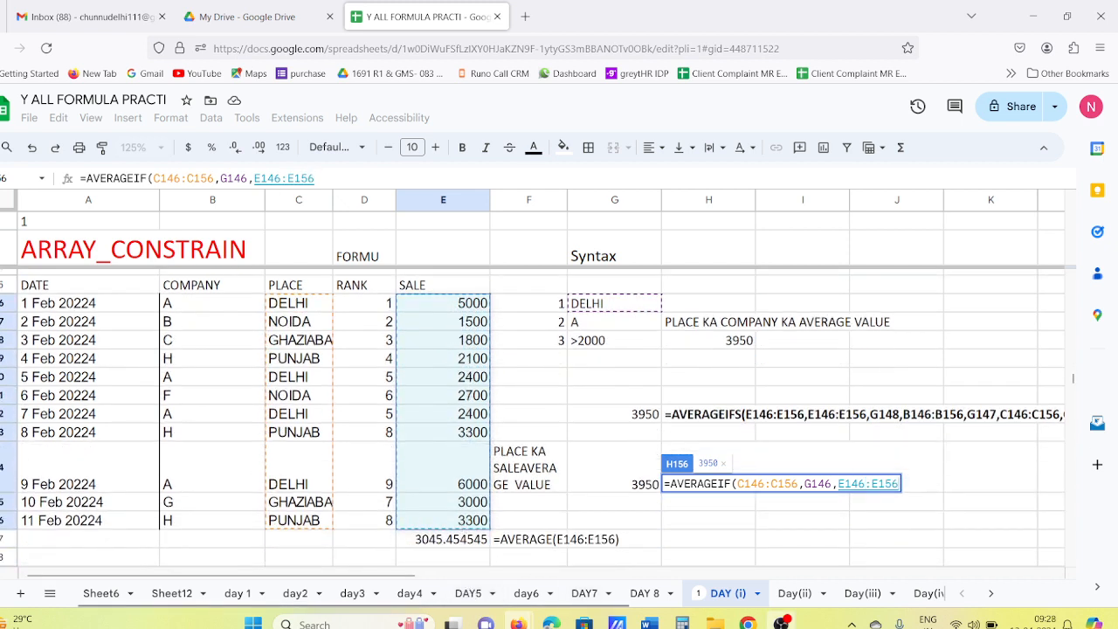
pyautogui.moveTo(782, 624)
pyautogui.press('Return')
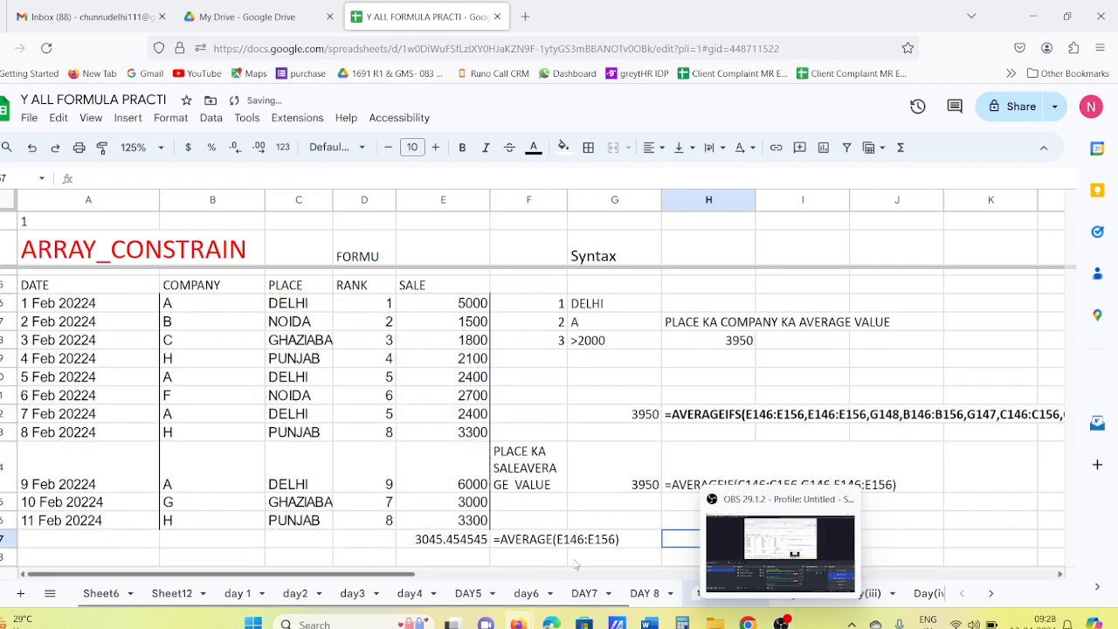
# Delete the practice AVERAGEIF formula from H156
pyautogui.click(651, 519)
pyautogui.click(706, 513)
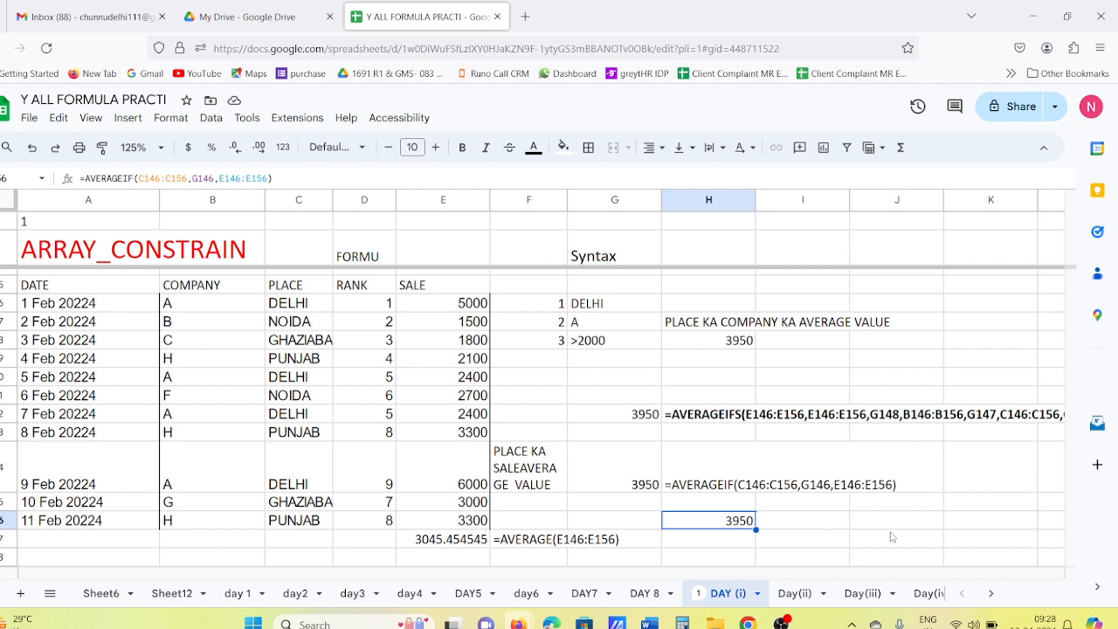
pyautogui.press('Delete')
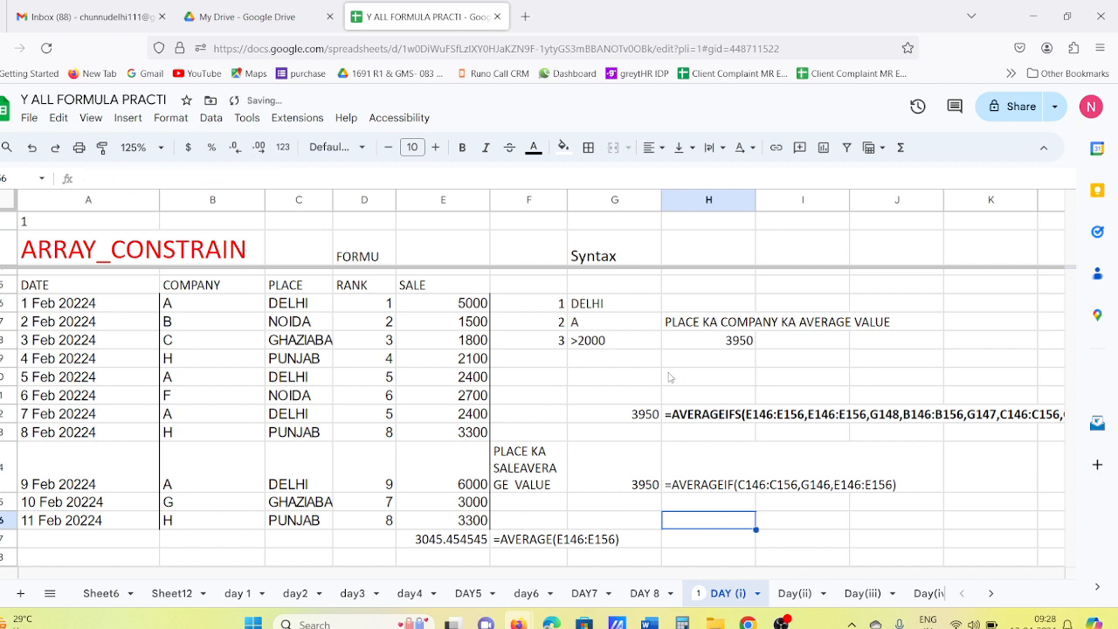
# Review the criteria in G146:G148 and copy the AVERAGEIFS formula from H148 into H146 as plain text with a leading apostrophe
pyautogui.click(601, 310)
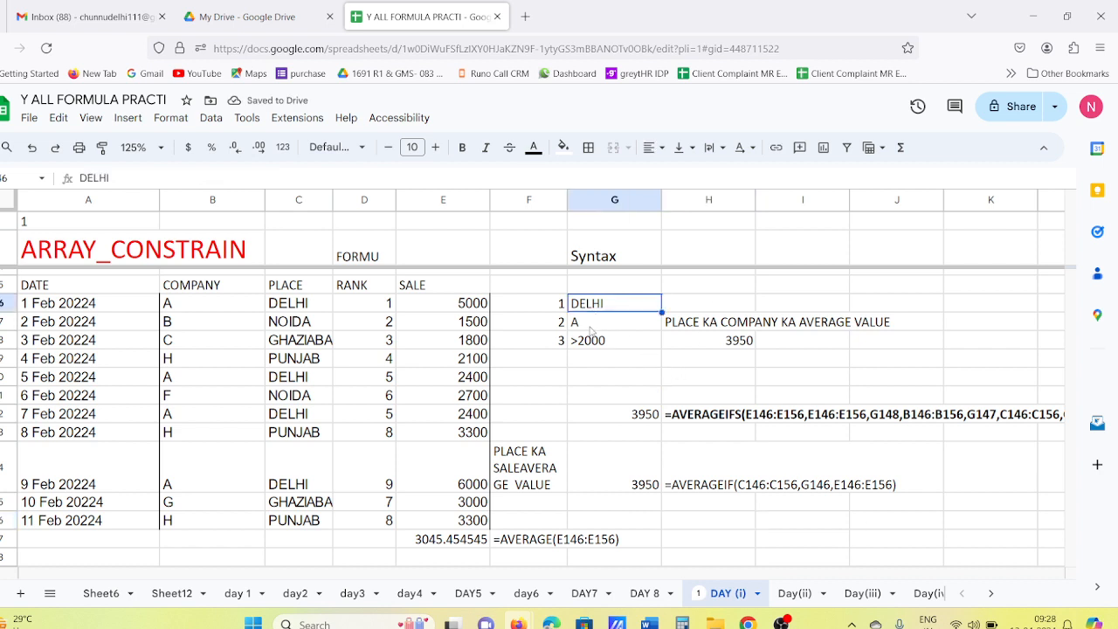
pyautogui.click(591, 329)
pyautogui.click(593, 346)
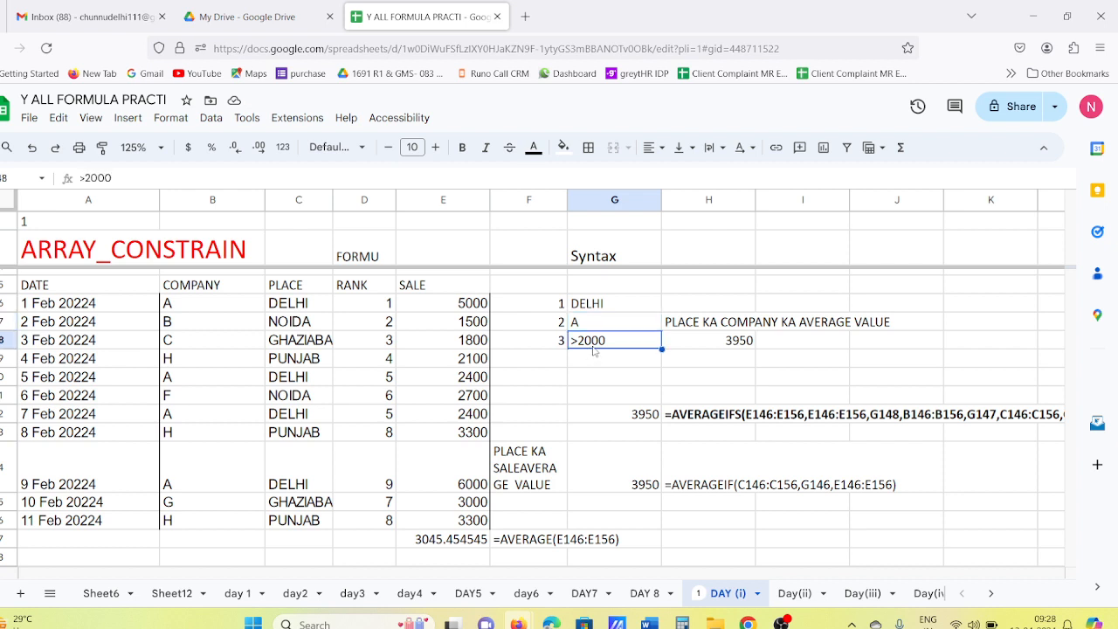
pyautogui.click(725, 345)
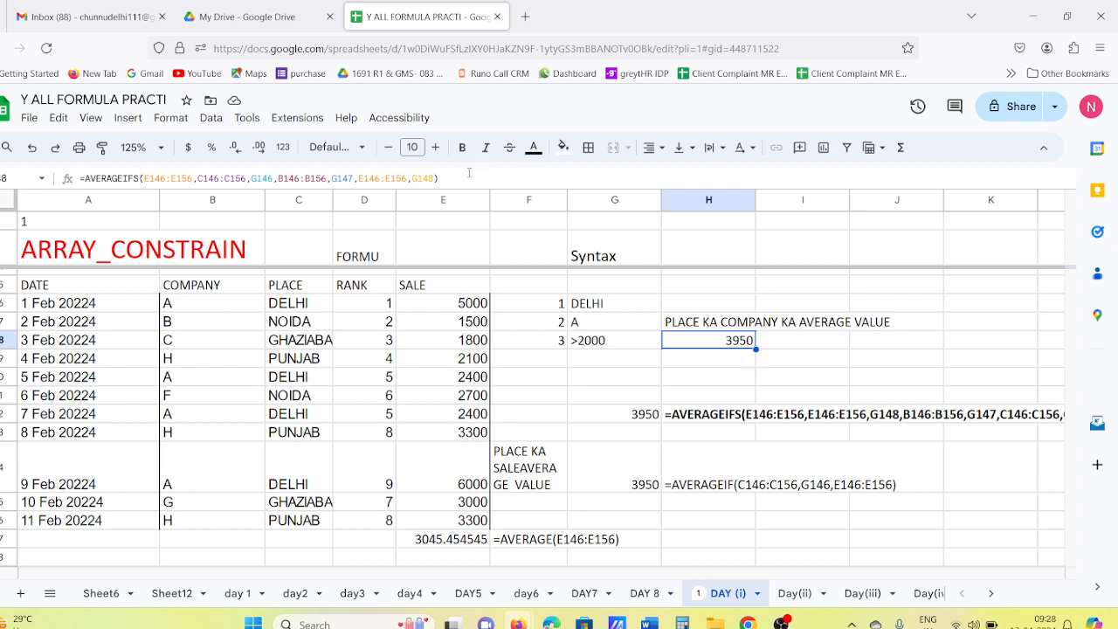
pyautogui.tripleClick(411, 181)
pyautogui.hotkey('ctrl', 'c')
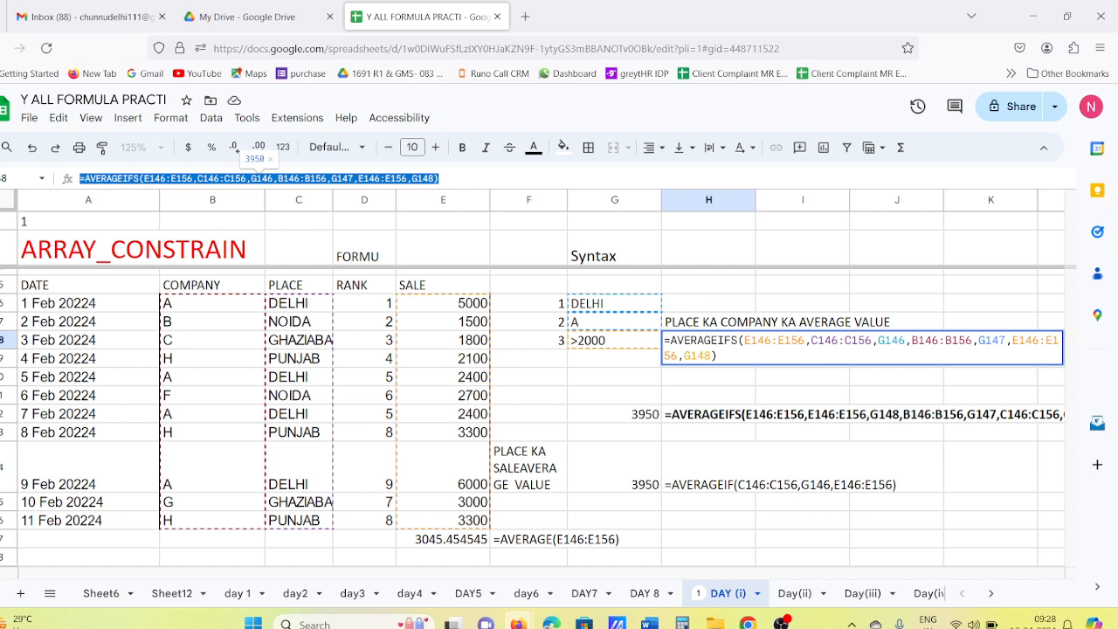
pyautogui.press('Tab')
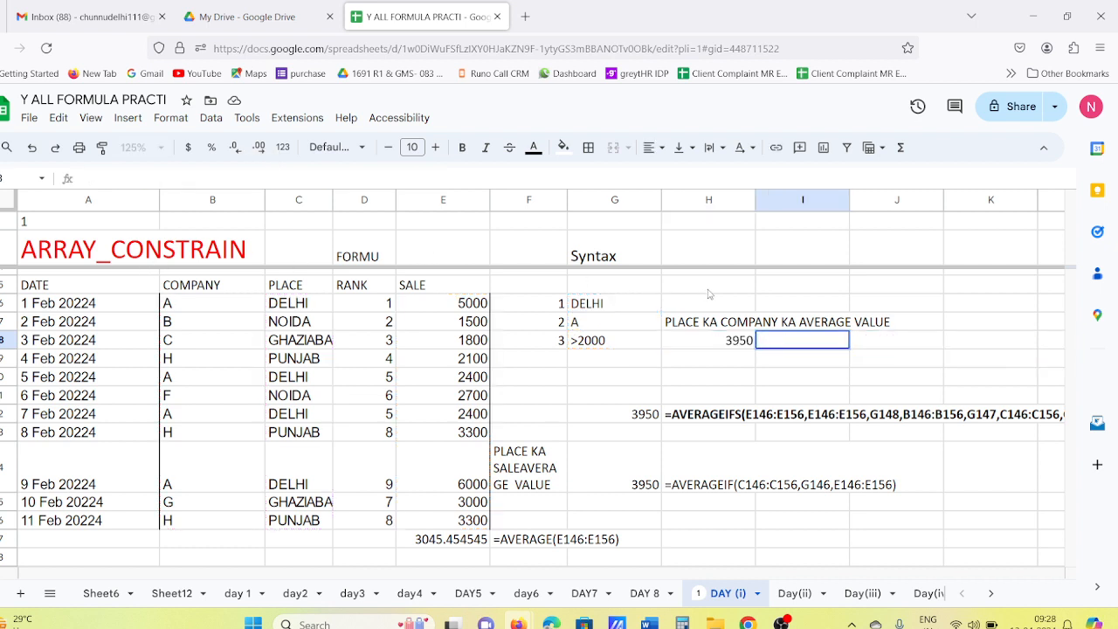
pyautogui.click(702, 306)
pyautogui.doubleClick(701, 306)
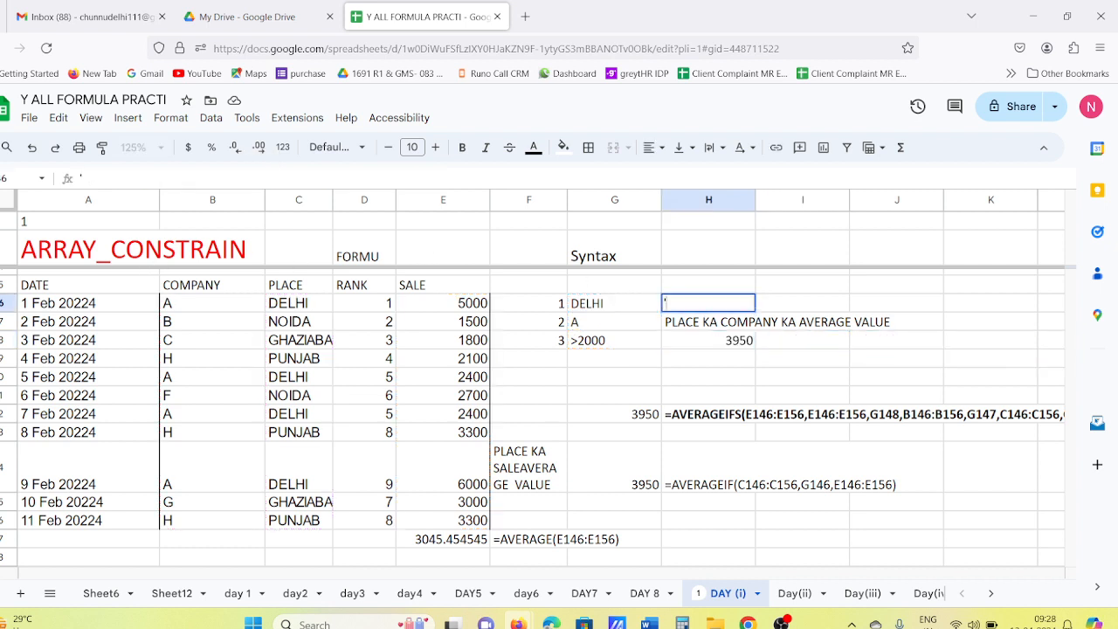
pyautogui.hotkey('ctrl', 'v')
pyautogui.press('Return')
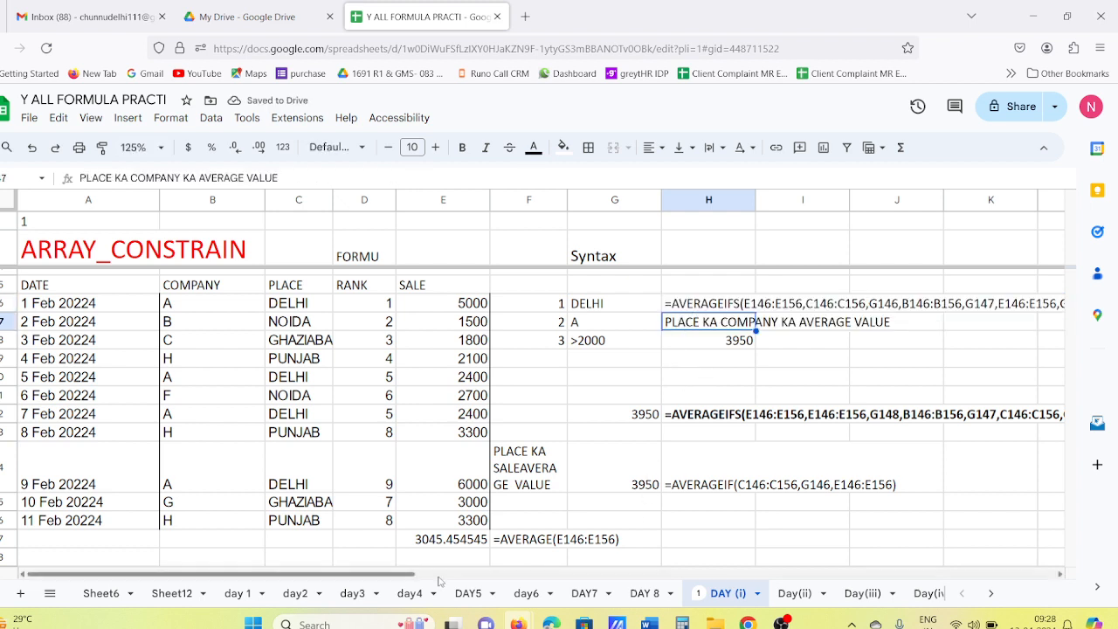
# Clear H148 and start a new AVERAGEIFS formula there with the sale values E146:E156 as the average range
pyautogui.click(710, 350)
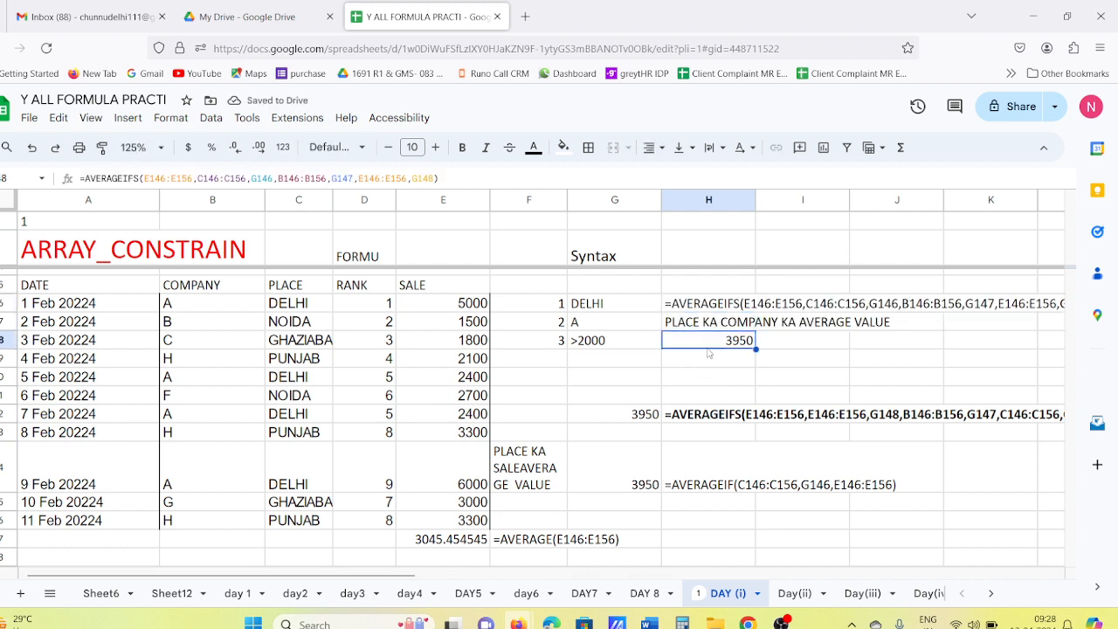
pyautogui.press('Delete')
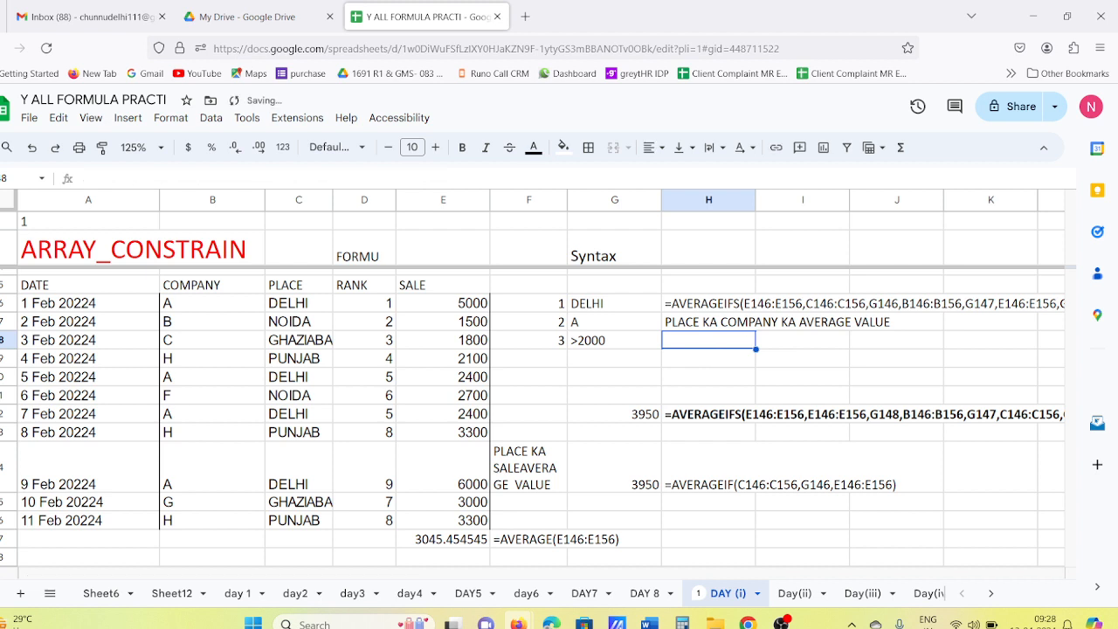
pyautogui.write('=AV')
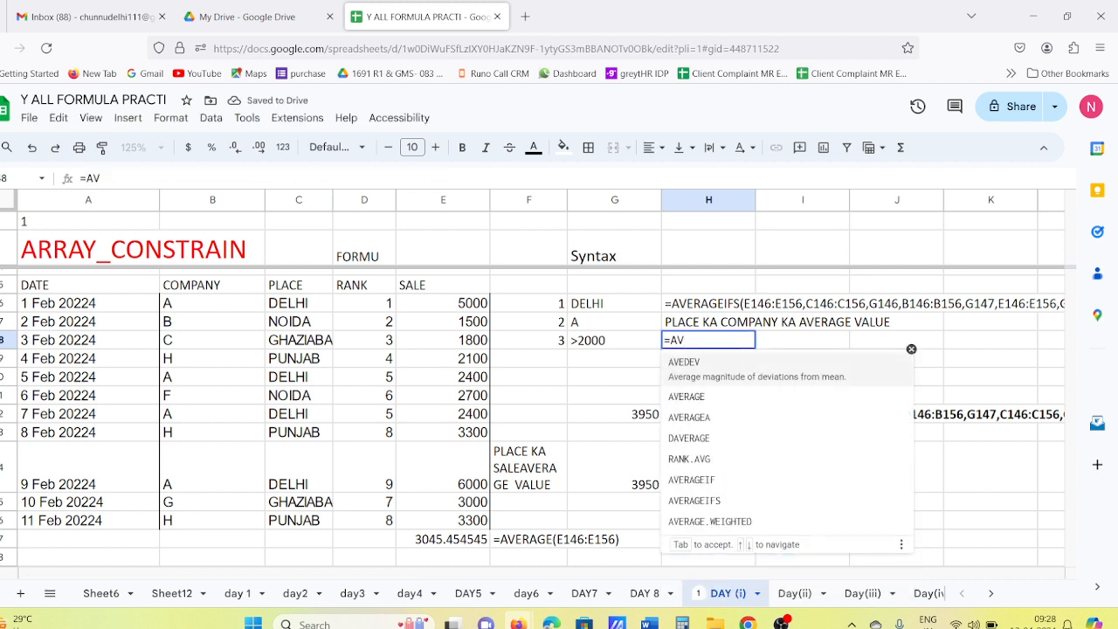
pyautogui.write('E')
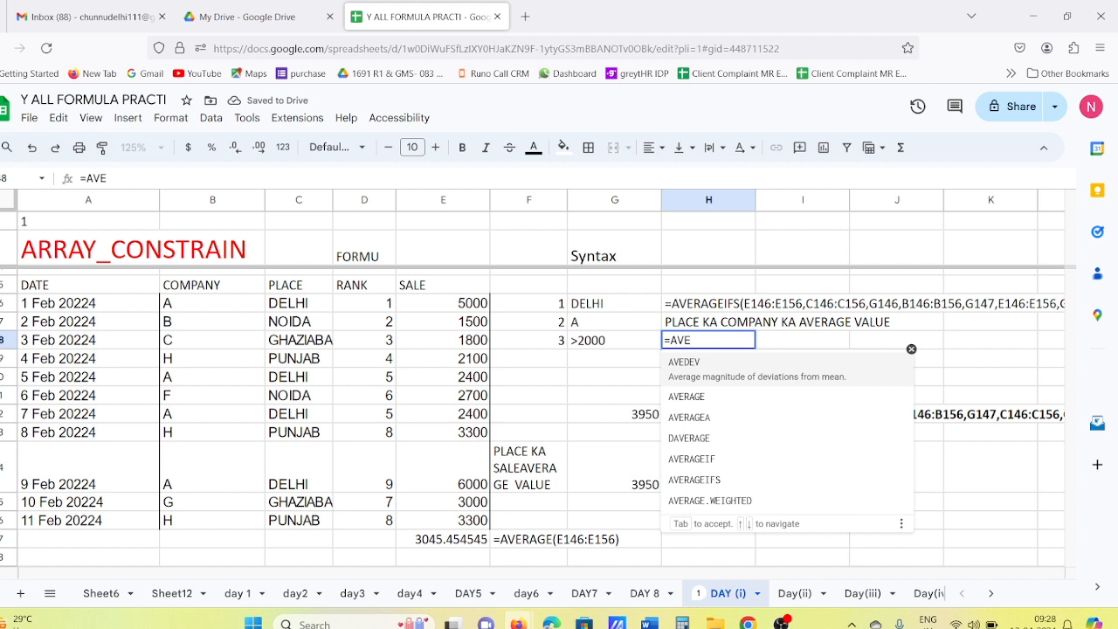
pyautogui.click(697, 477)
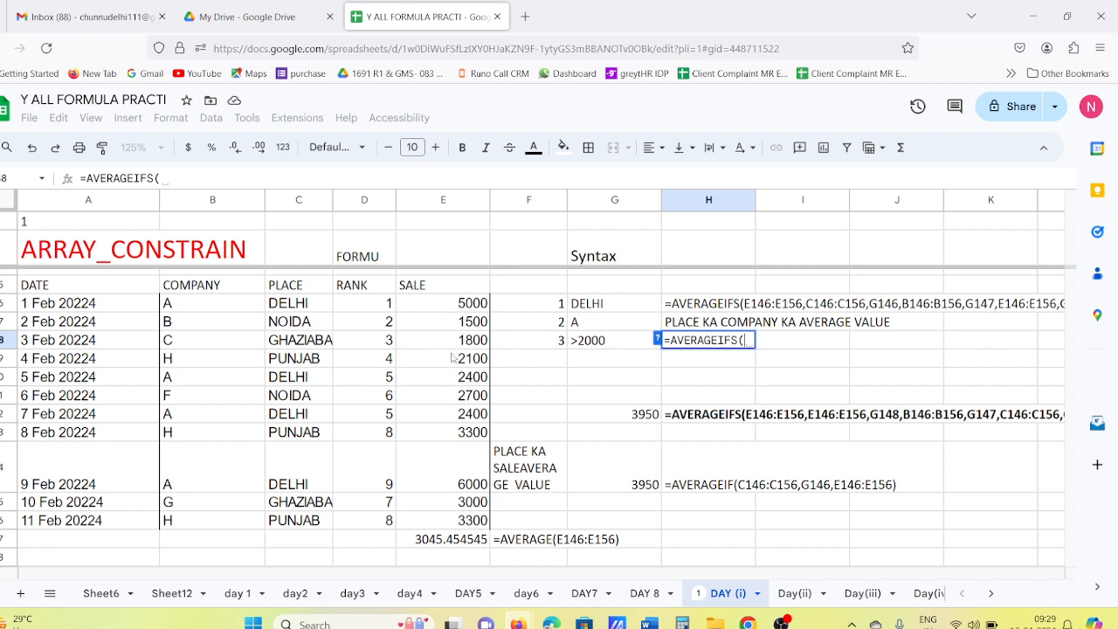
pyautogui.moveTo(458, 307); pyautogui.dragTo(481, 533)
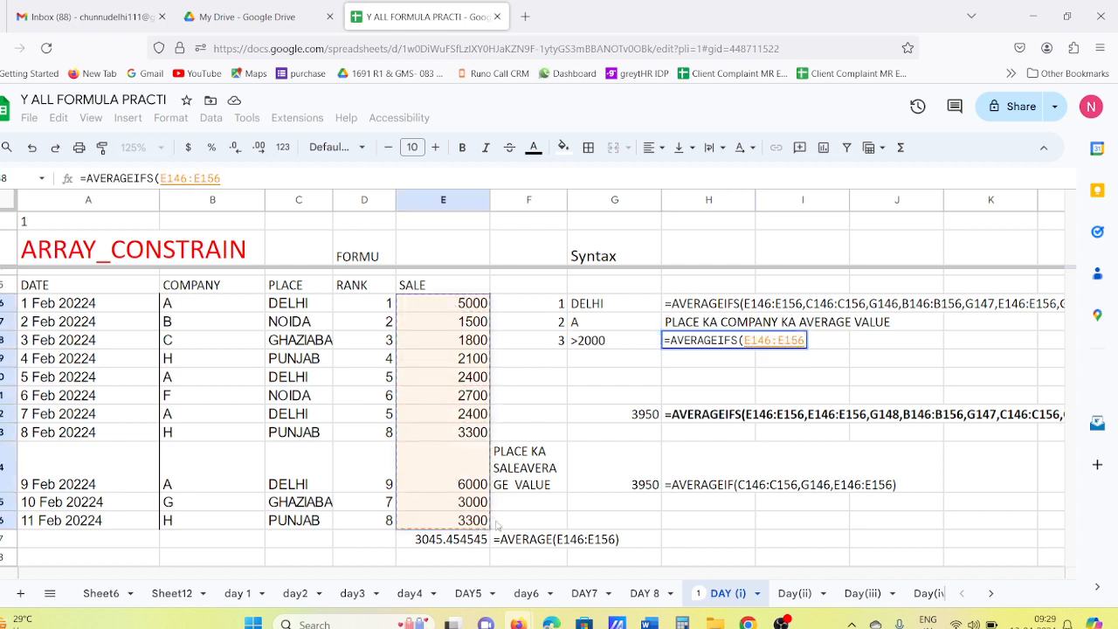
pyautogui.write(',')
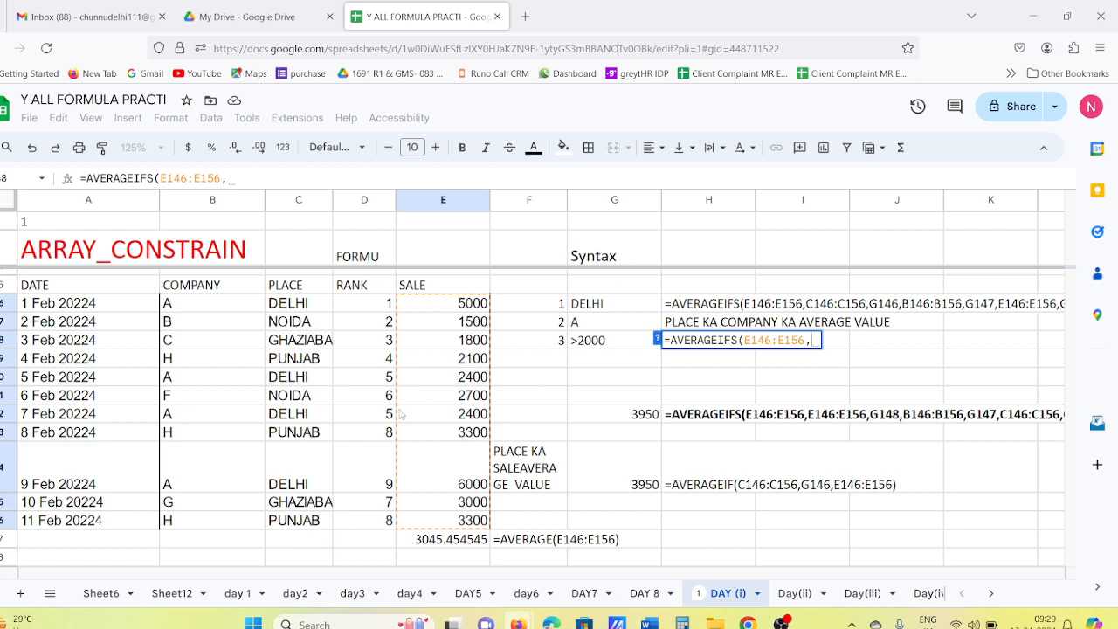
# Add the place condition to the AVERAGEIFS formula, using range C146:C156 and the DELHI criterion in G146
pyautogui.moveTo(287, 307); pyautogui.dragTo(301, 534)
pyautogui.write(',')
pyautogui.click(623, 302)
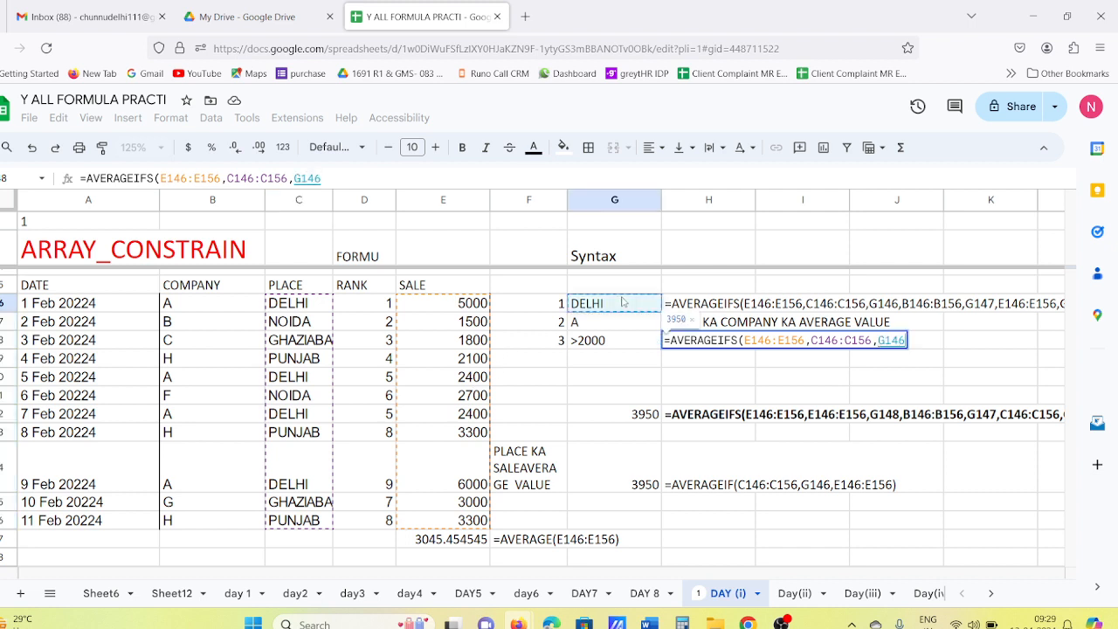
pyautogui.write(',')
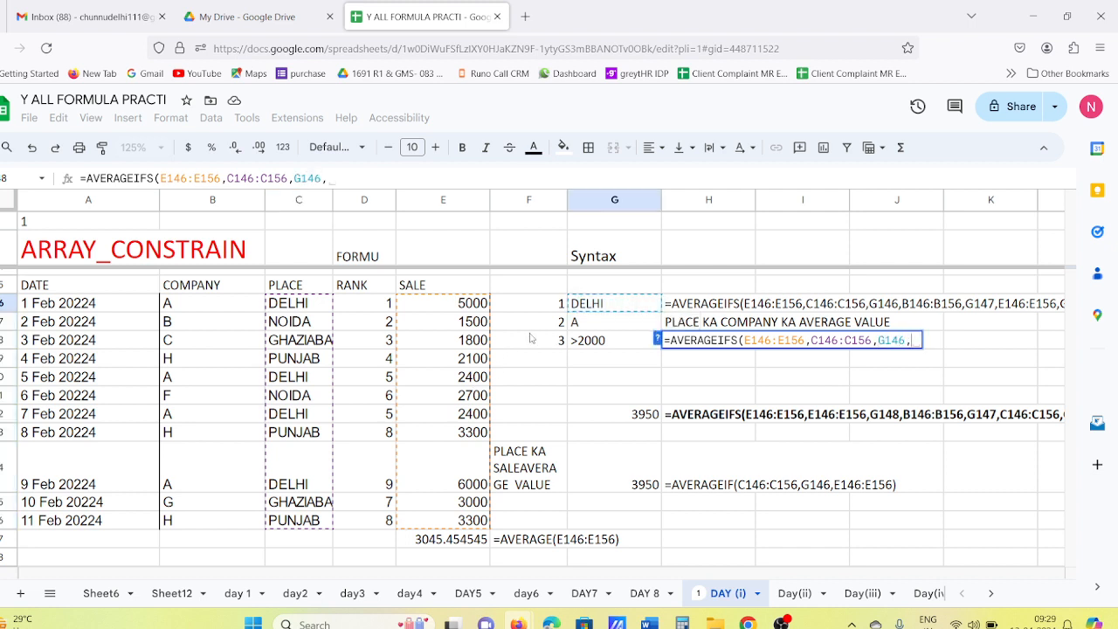
# Add the company condition to the AVERAGEIFS formula, using range B146:B156 and the A criterion in G147
pyautogui.click(181, 306)
pyautogui.moveTo(180, 307); pyautogui.dragTo(225, 521)
pyautogui.write(',')
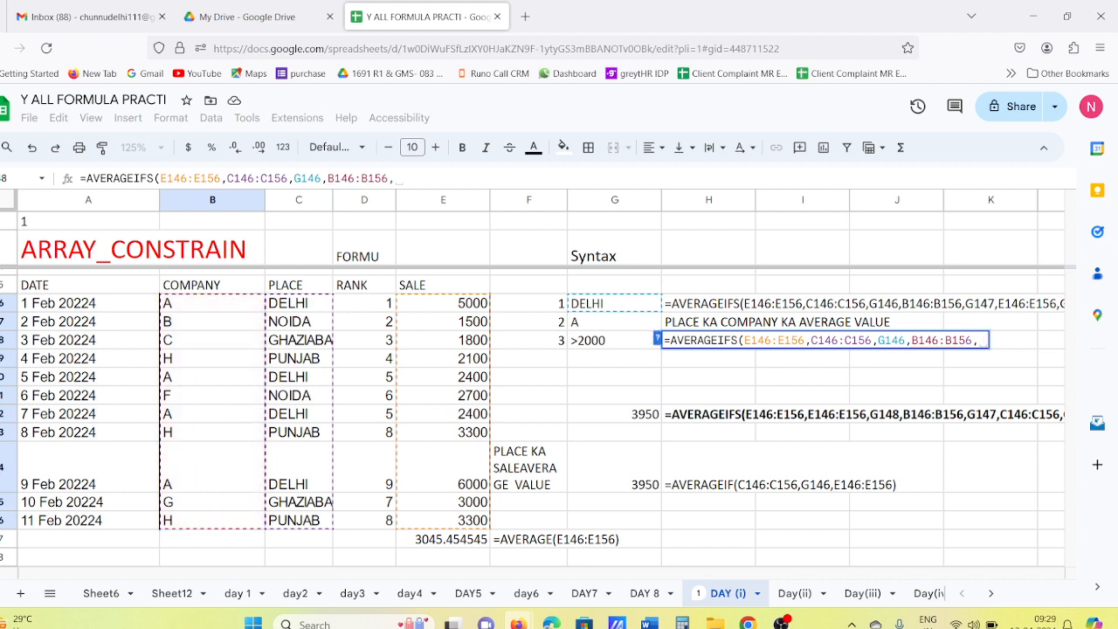
pyautogui.click(612, 323)
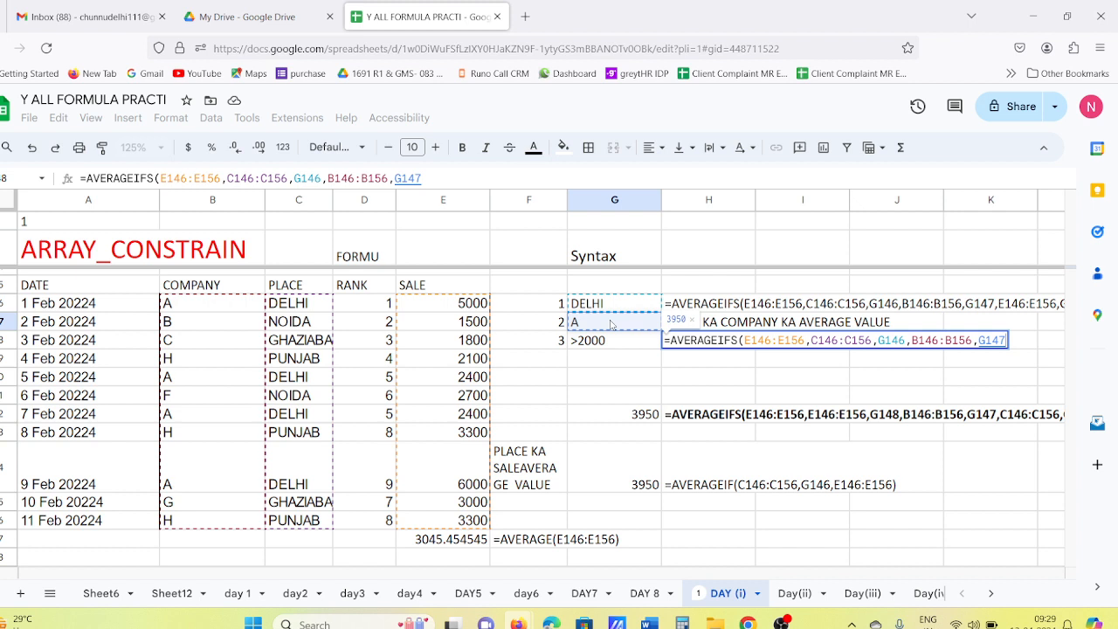
pyautogui.write(',')
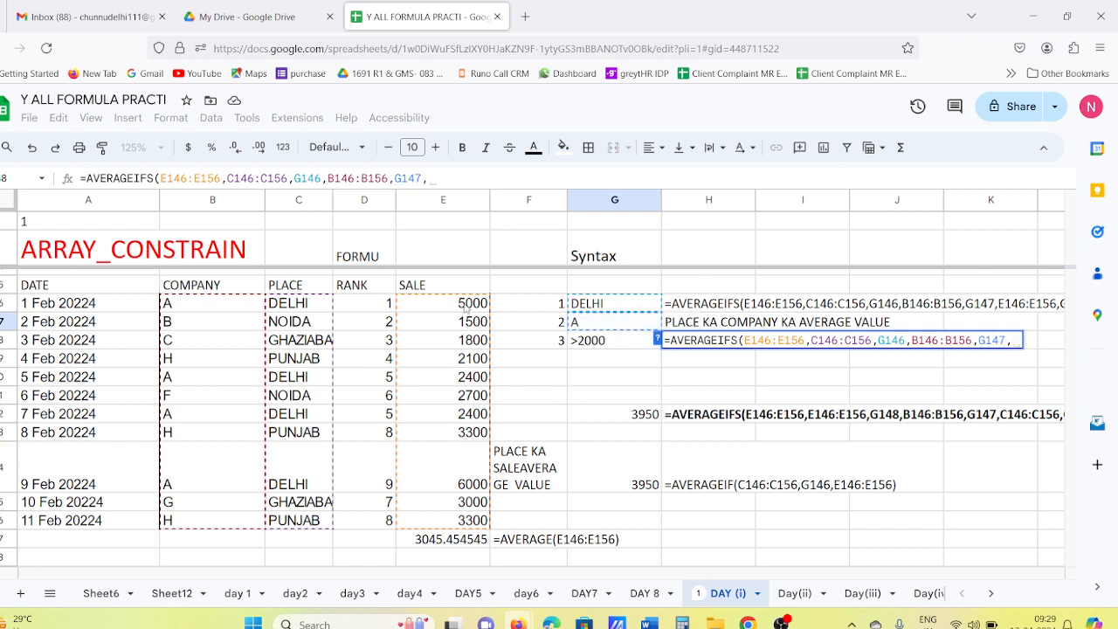
# Add the sale condition with range E146:E156 and the >2000 criterion in G148, completing the AVERAGEIFS formula in H148
pyautogui.moveTo(468, 303); pyautogui.dragTo(467, 523)
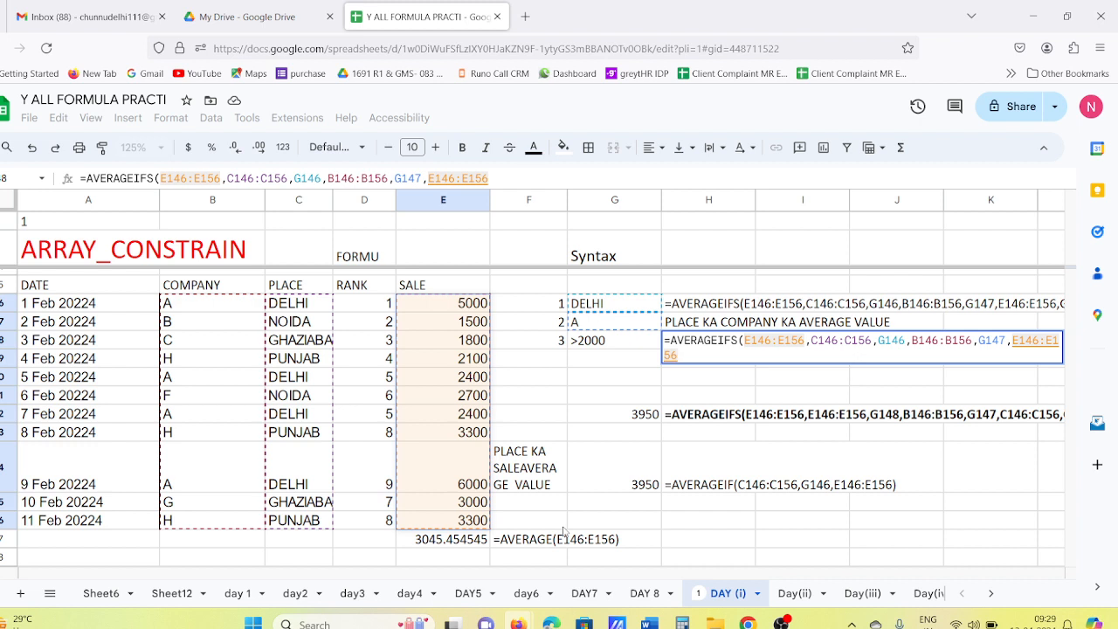
pyautogui.write(',')
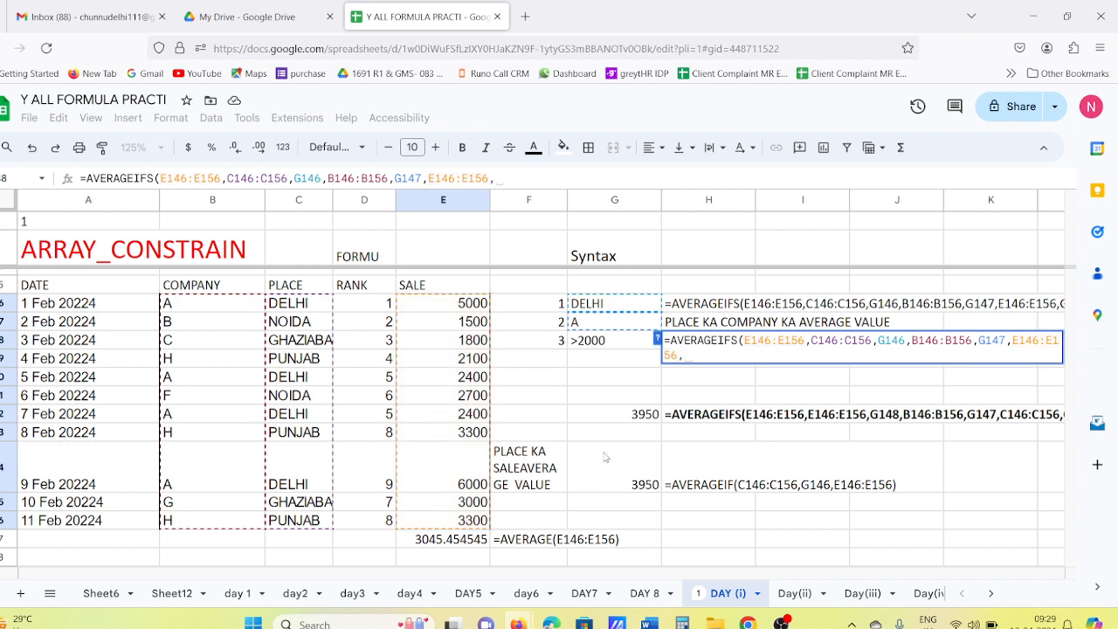
pyautogui.click(619, 342)
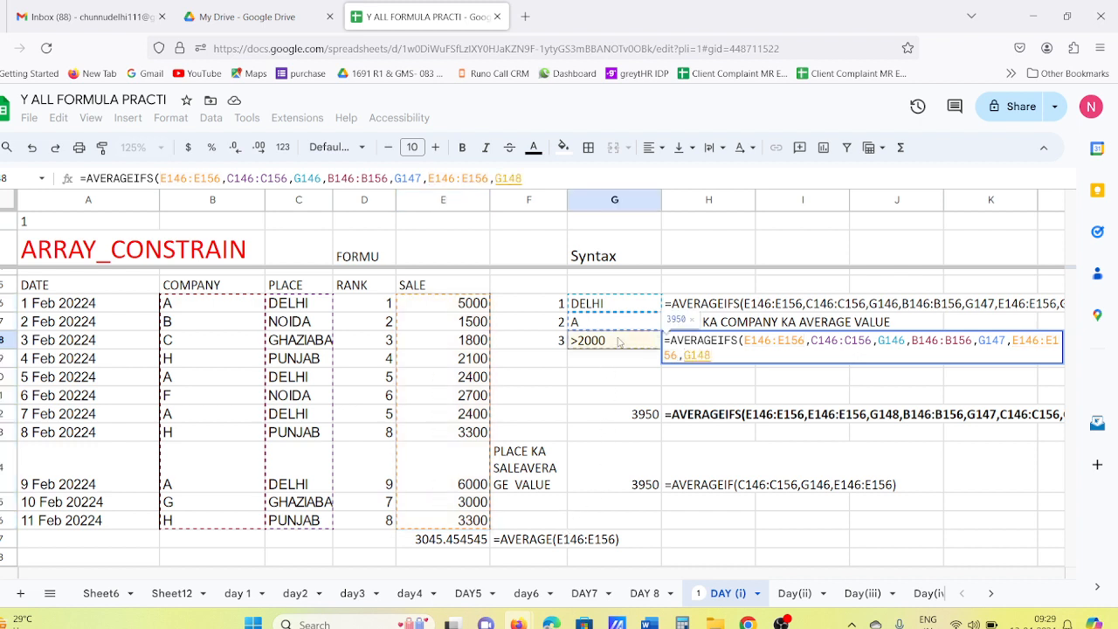
pyautogui.press('Return')
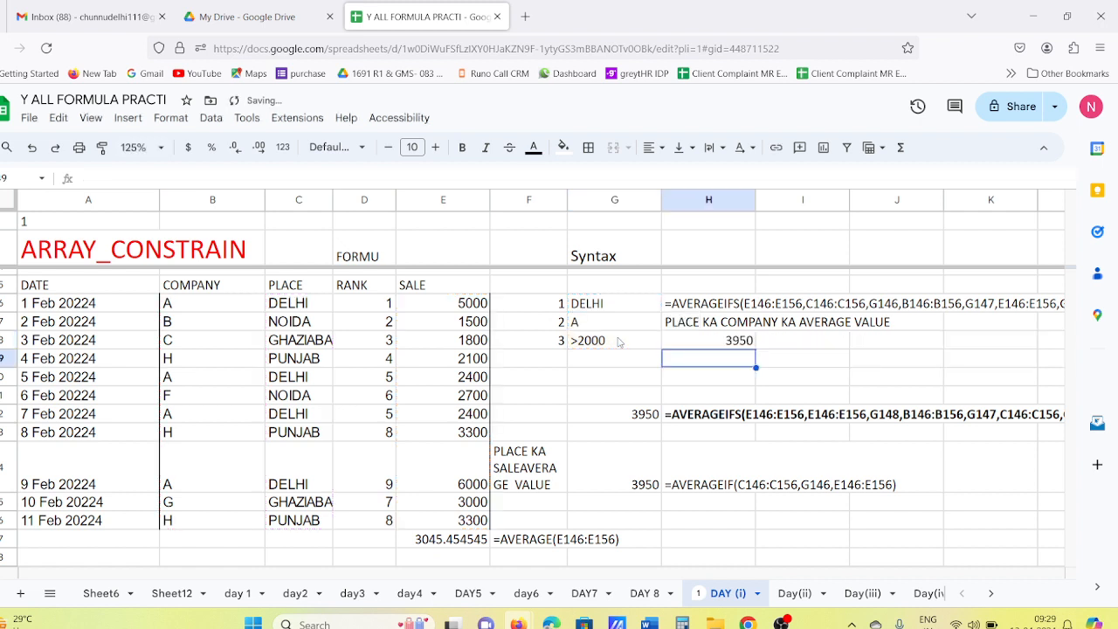
pyautogui.click(729, 340)
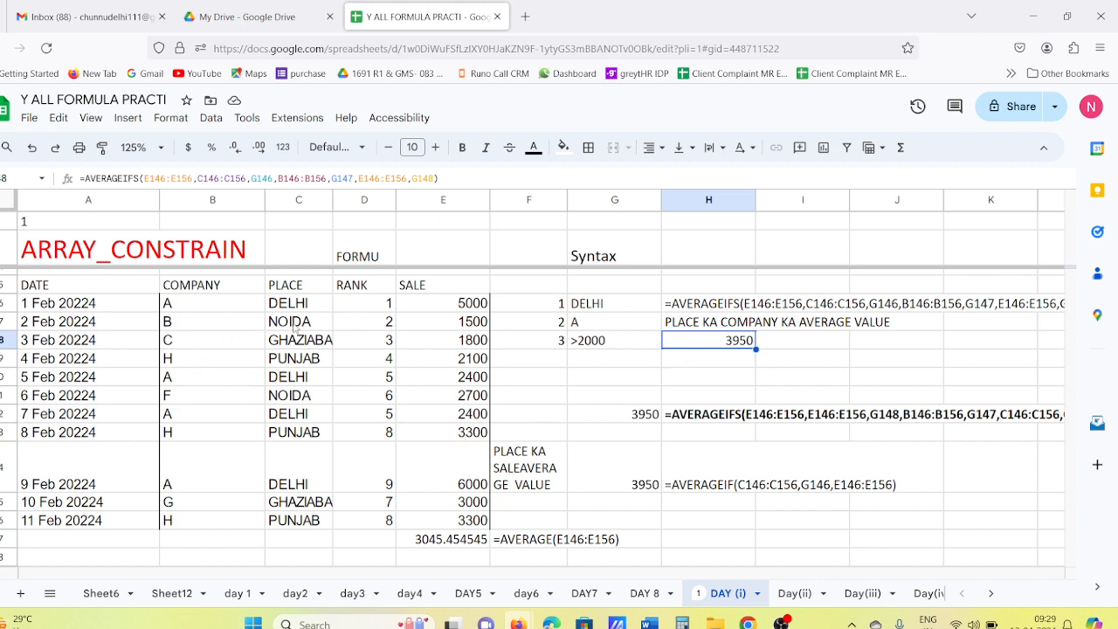
# Go through the DELHI rows in the PLACE column and set the 9 Feb sale in E154 to 1500, checking H148
pyautogui.click(313, 306)
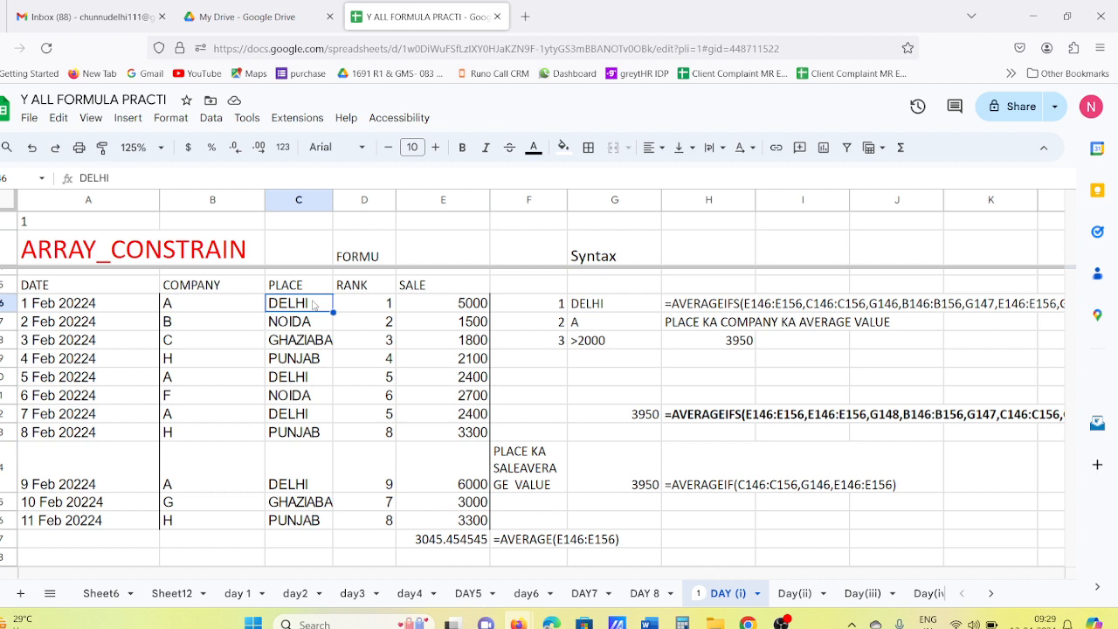
pyautogui.click(302, 382)
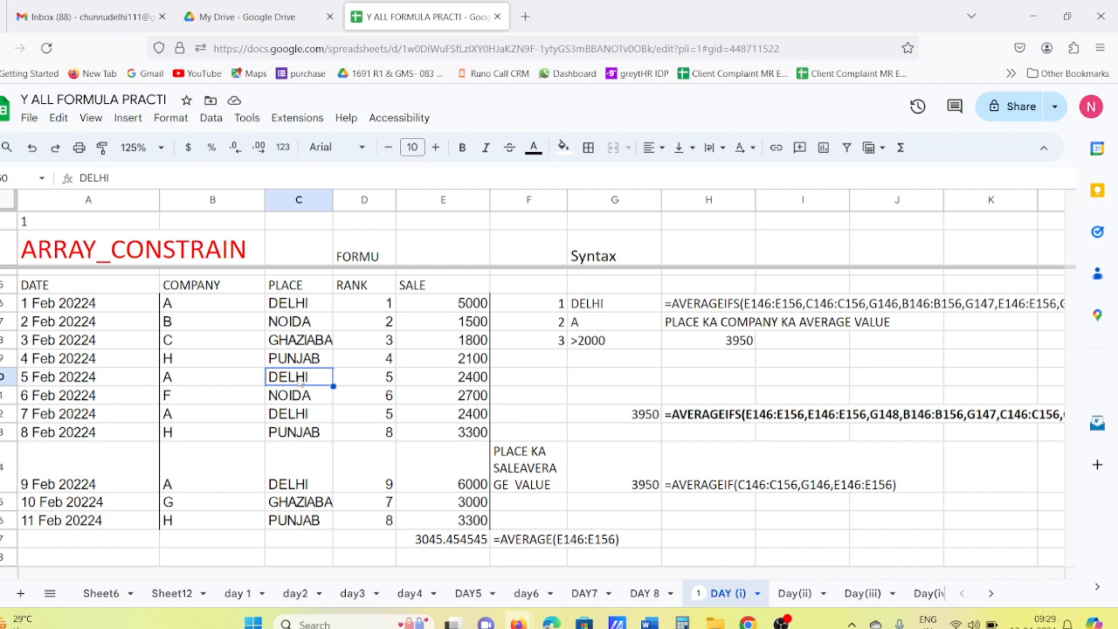
pyautogui.click(300, 415)
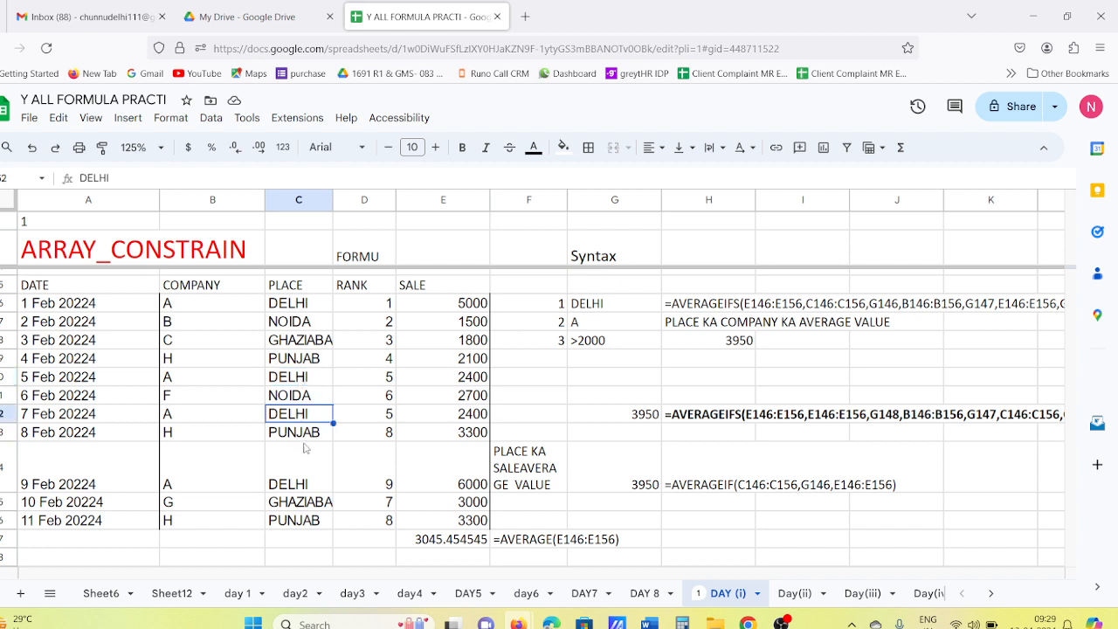
pyautogui.click(304, 491)
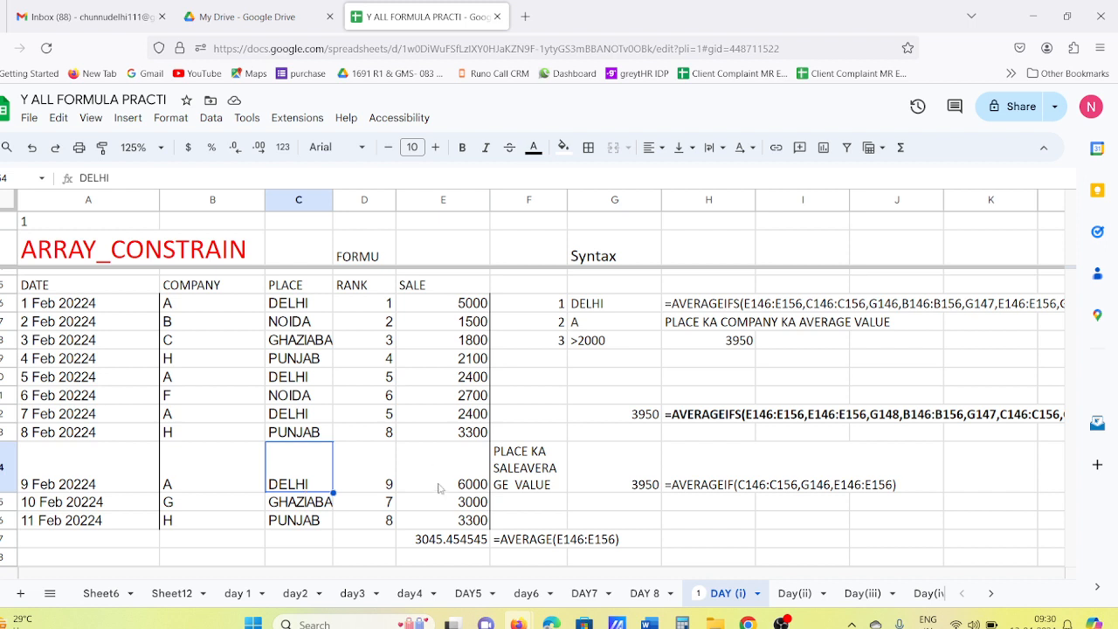
pyautogui.click(442, 491)
pyautogui.write('1500')
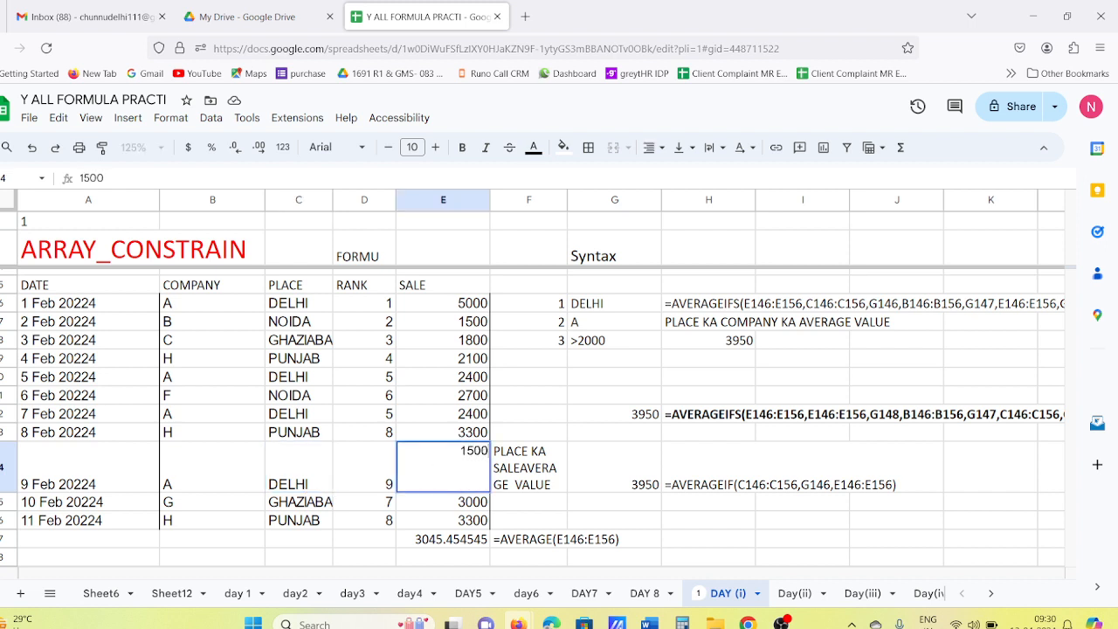
pyautogui.press('Return')
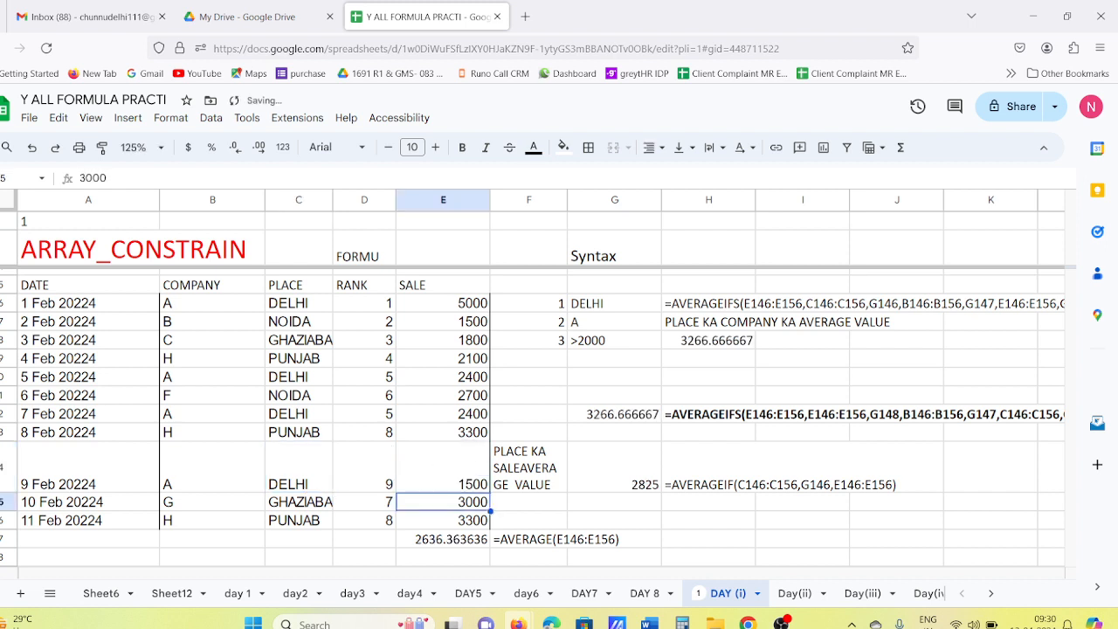
pyautogui.click(743, 344)
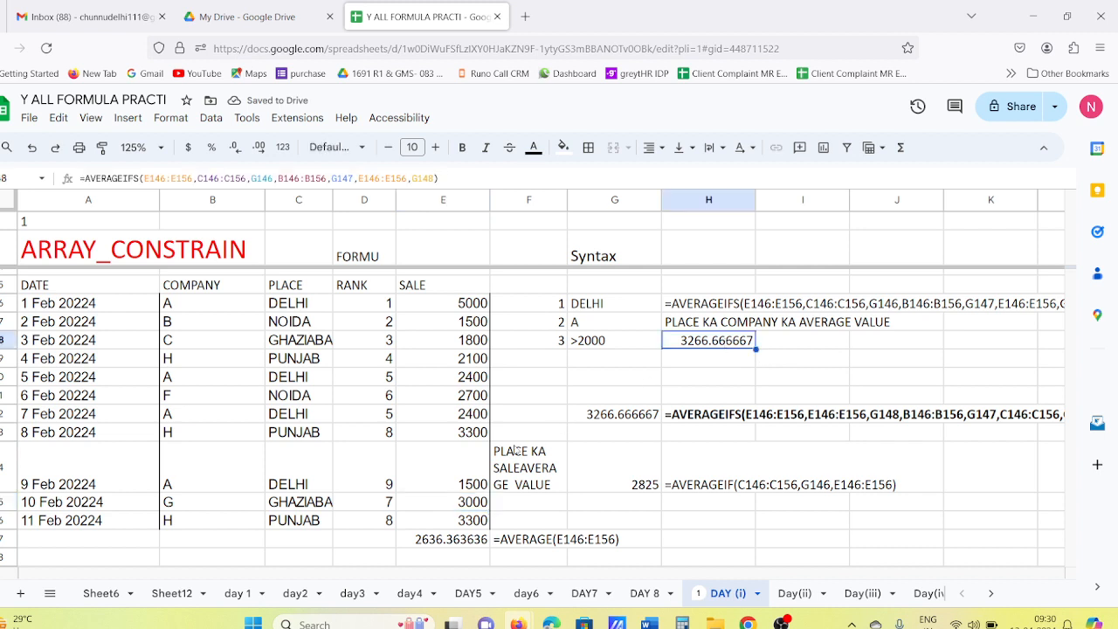
# Set the company A sales in DELHI for 1 Feb (E146) and 5 Feb (E150) to 2000 each
pyautogui.click(486, 476)
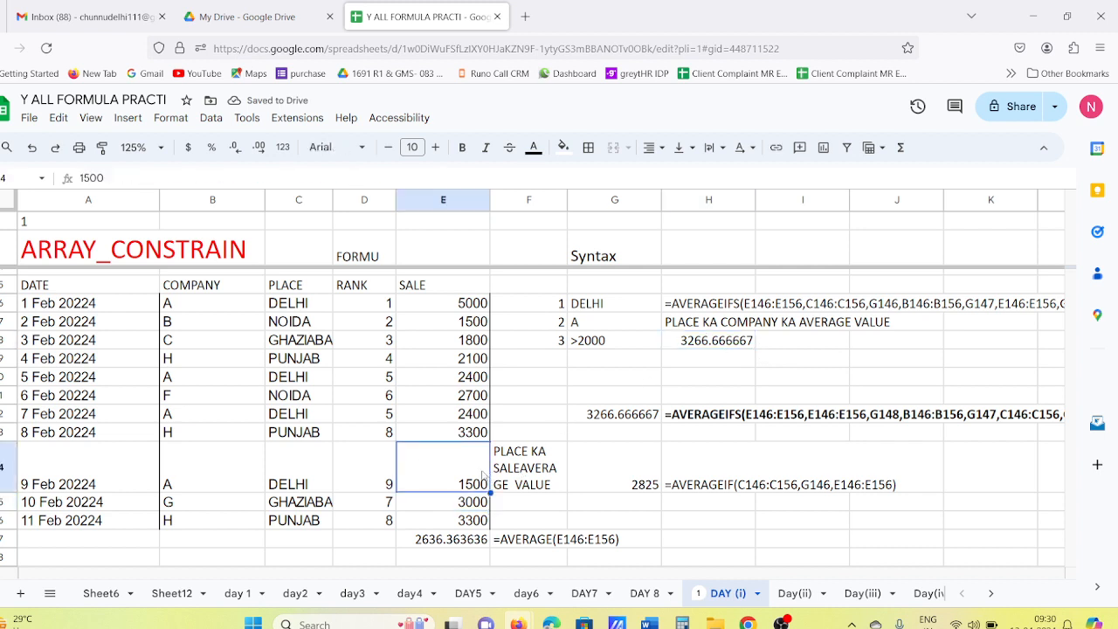
pyautogui.click(454, 308)
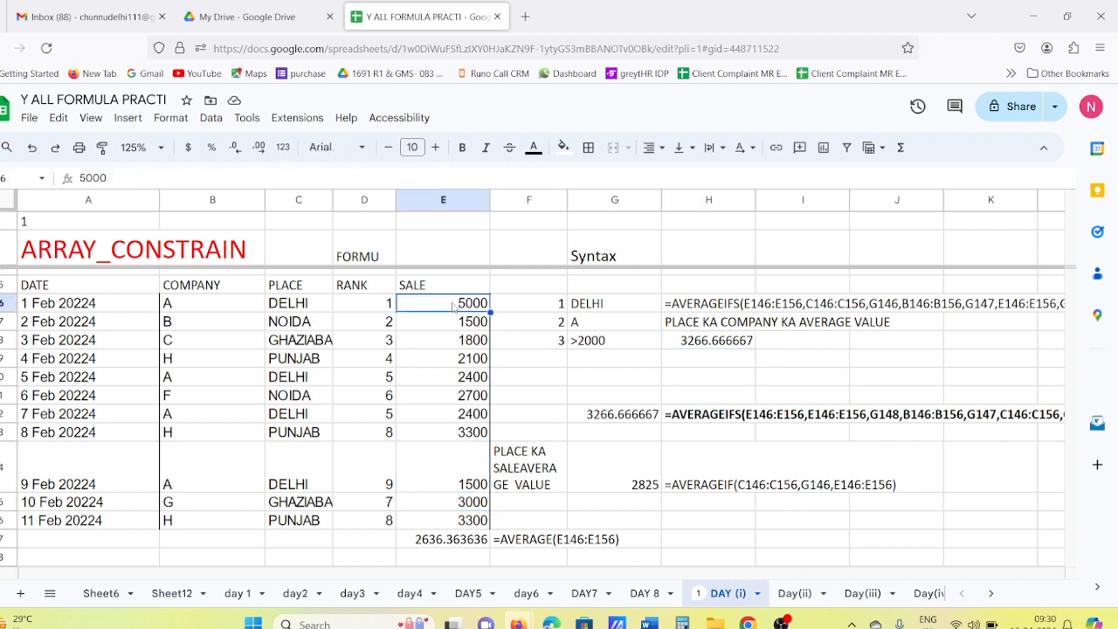
pyautogui.write('2000')
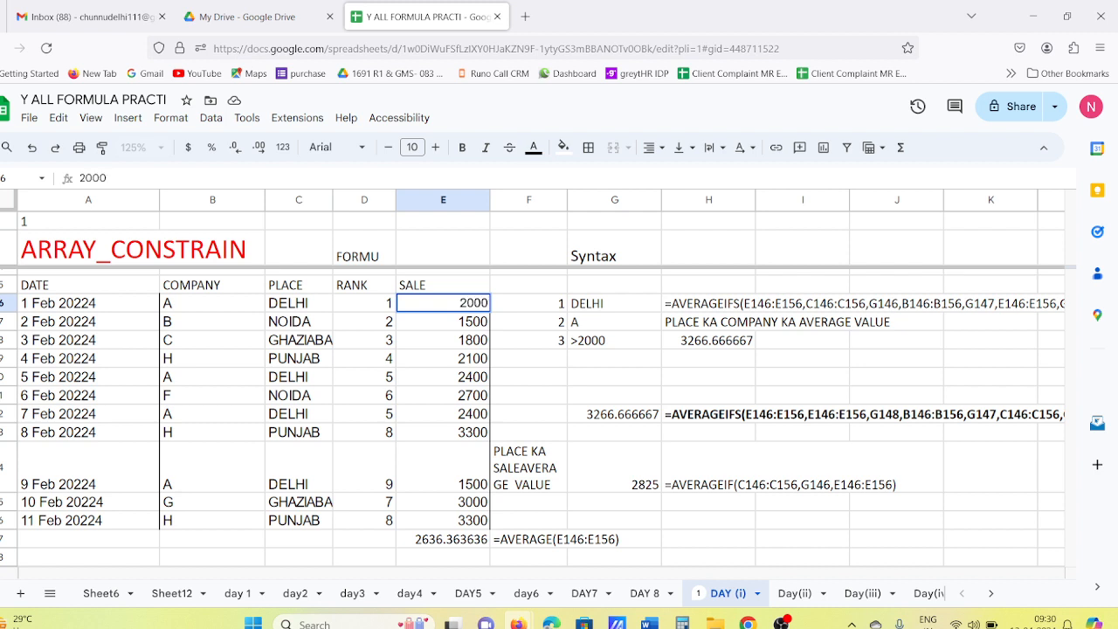
pyautogui.press('Return')
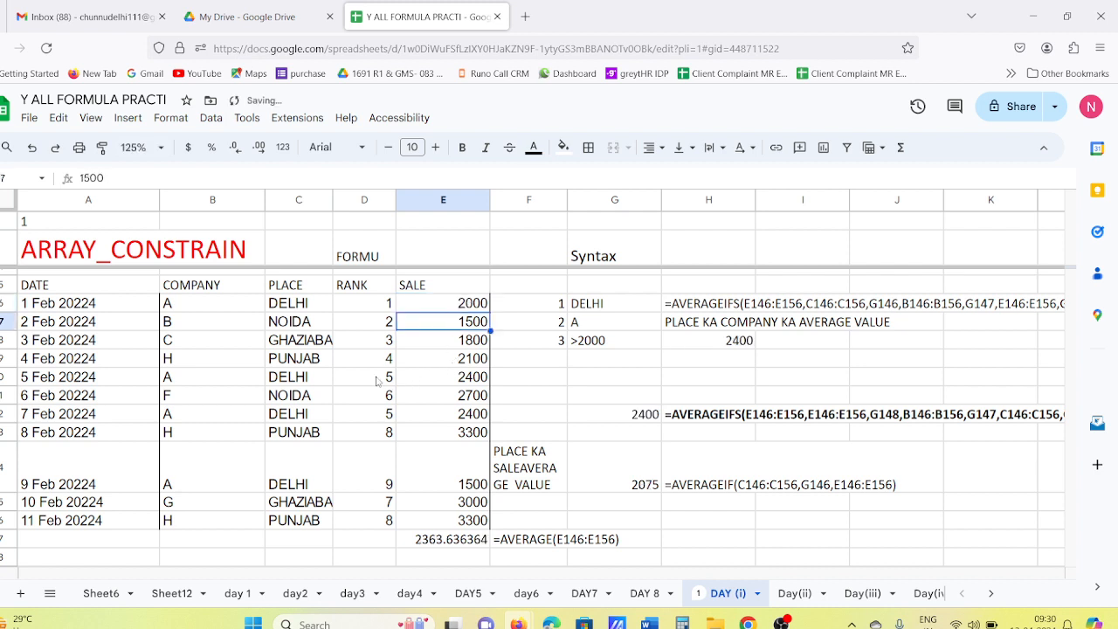
pyautogui.click(472, 379)
pyautogui.write('2000')
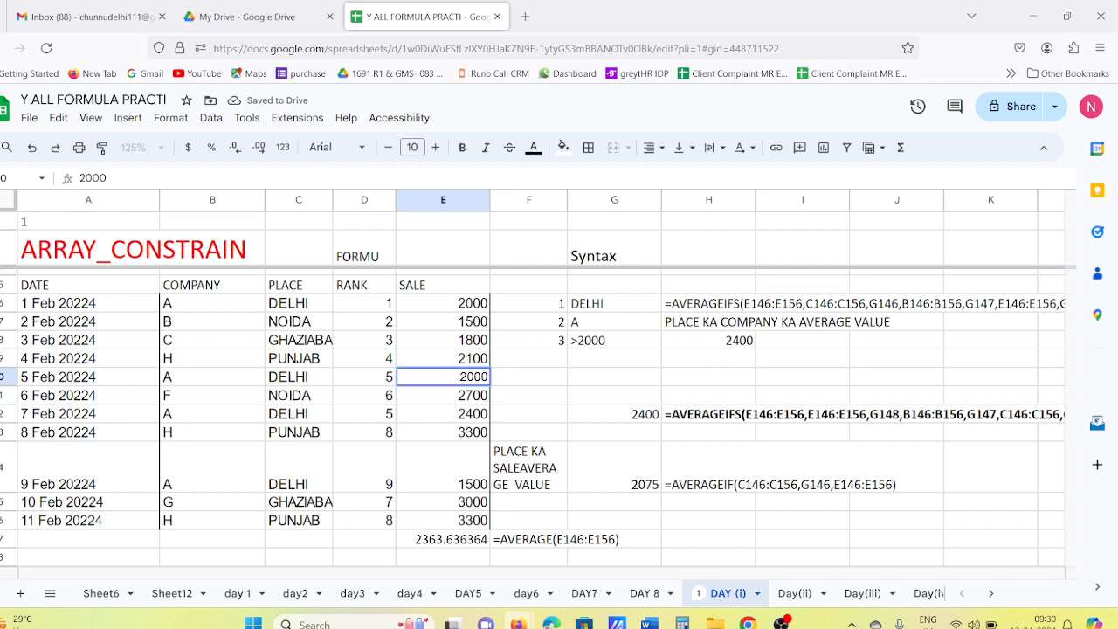
pyautogui.press('Return')
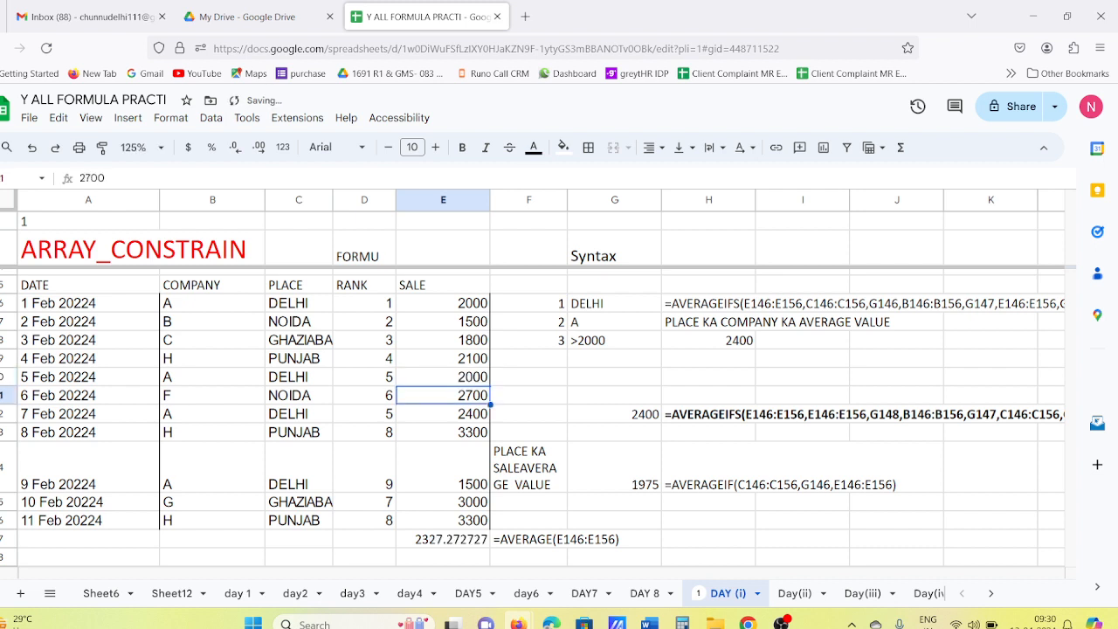
# Try a sale value of 2000 in E152 for the 7 Feb DELHI row
pyautogui.click(400, 417)
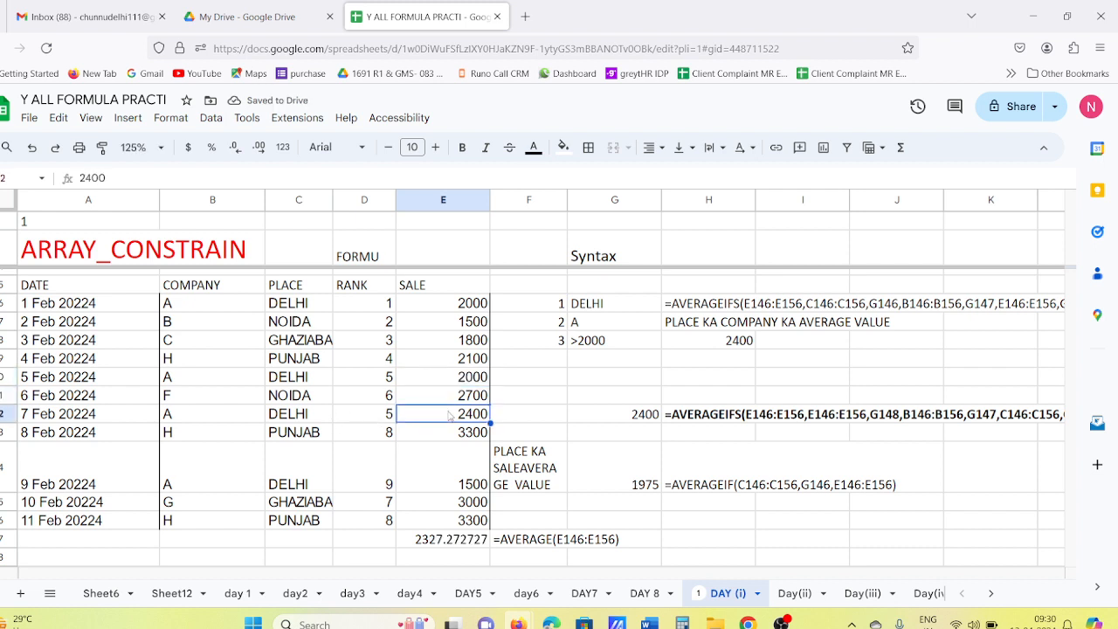
pyautogui.write('2000')
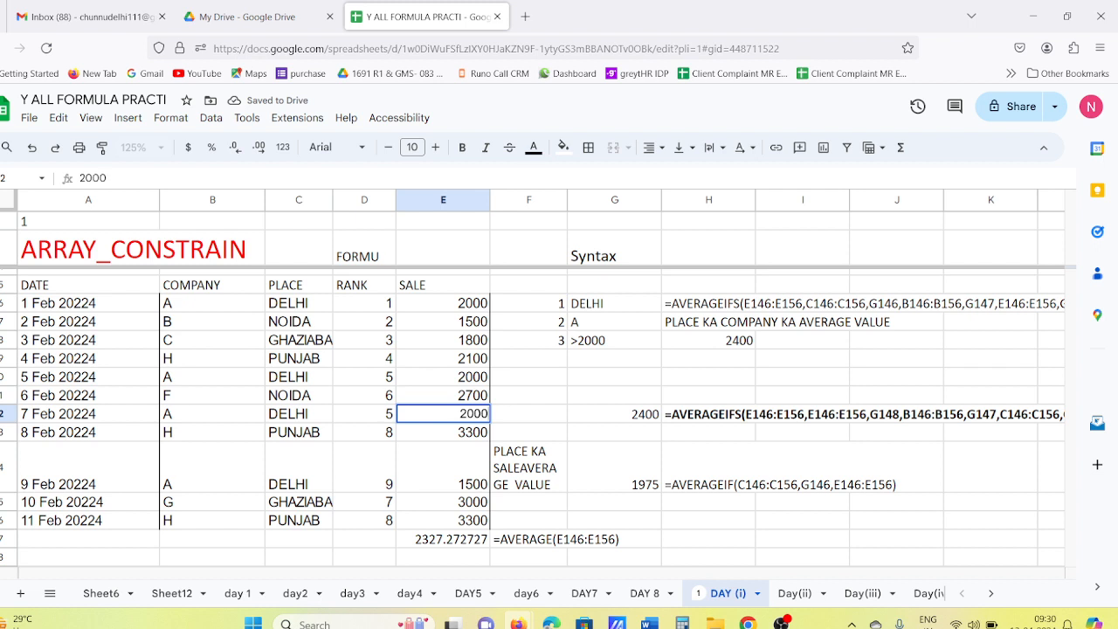
pyautogui.press('Return')
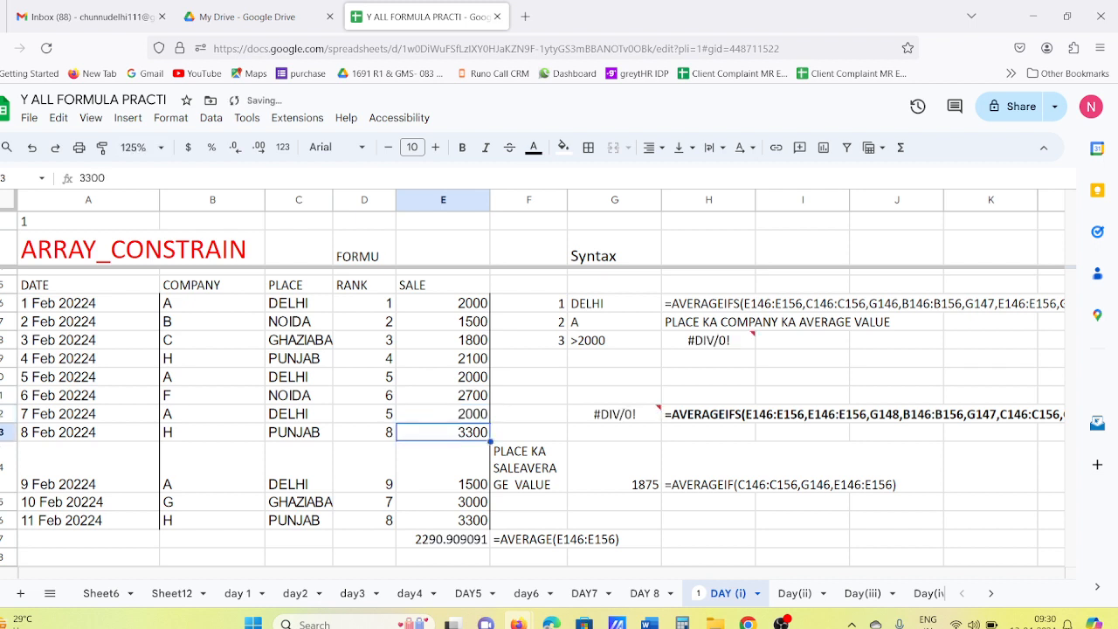
# Try the sale values 3 and 20 in E152, and undo the changes made to that cell
pyautogui.click(464, 420)
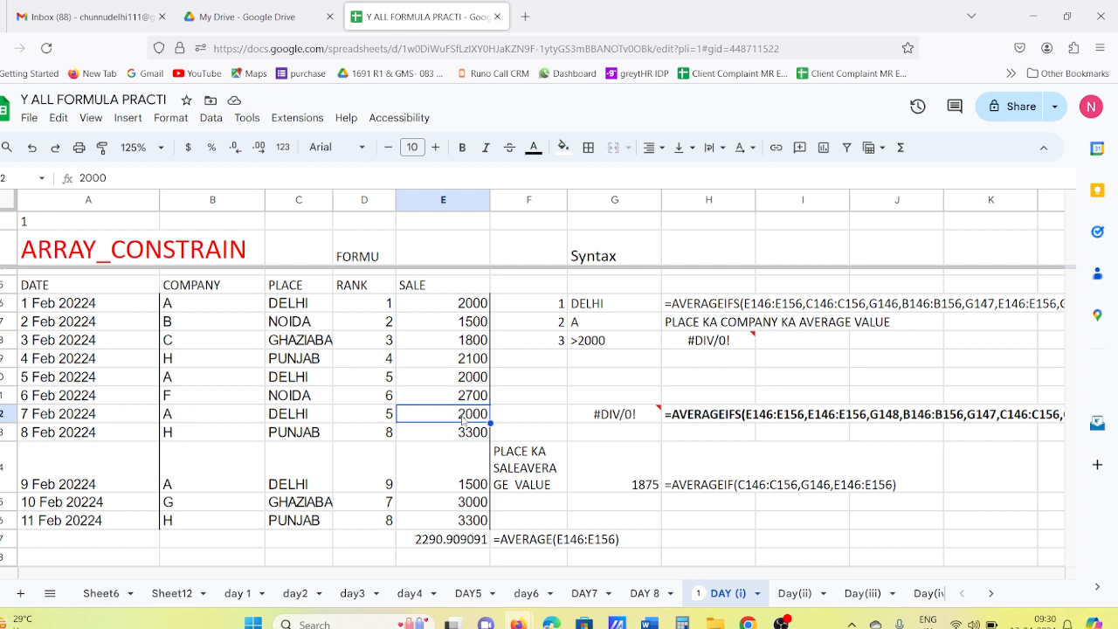
pyautogui.write('3')
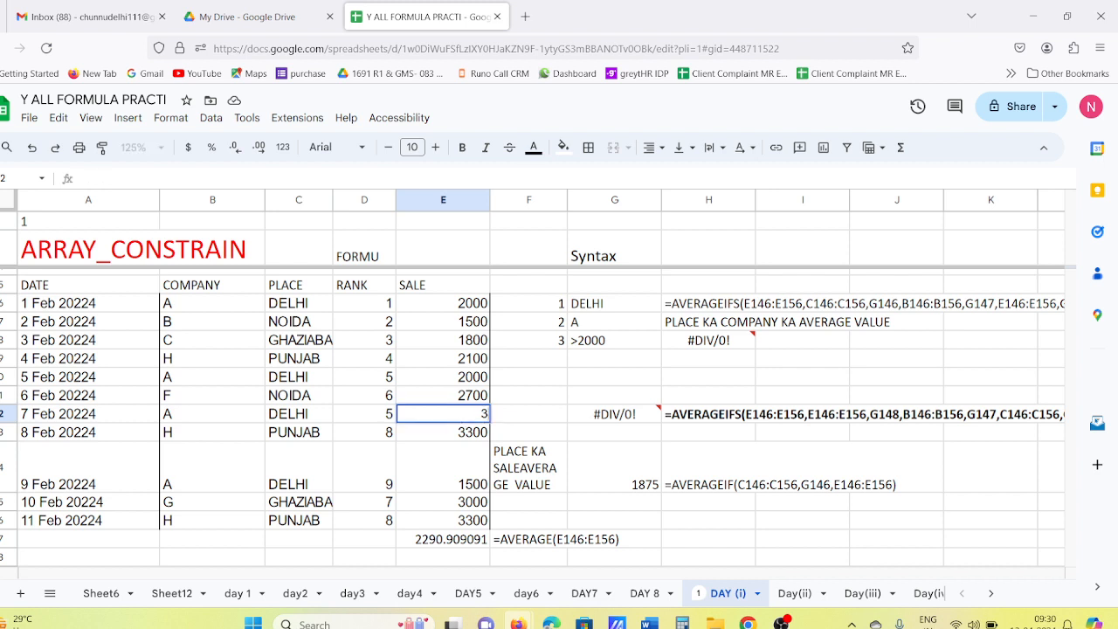
pyautogui.press('Tab')
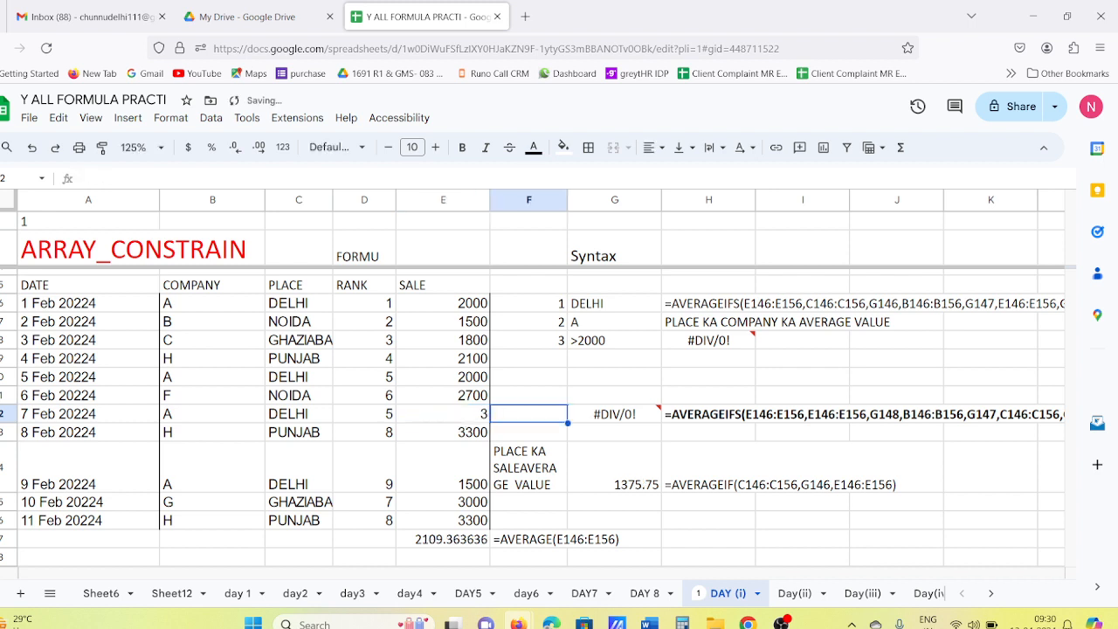
pyautogui.click(443, 413)
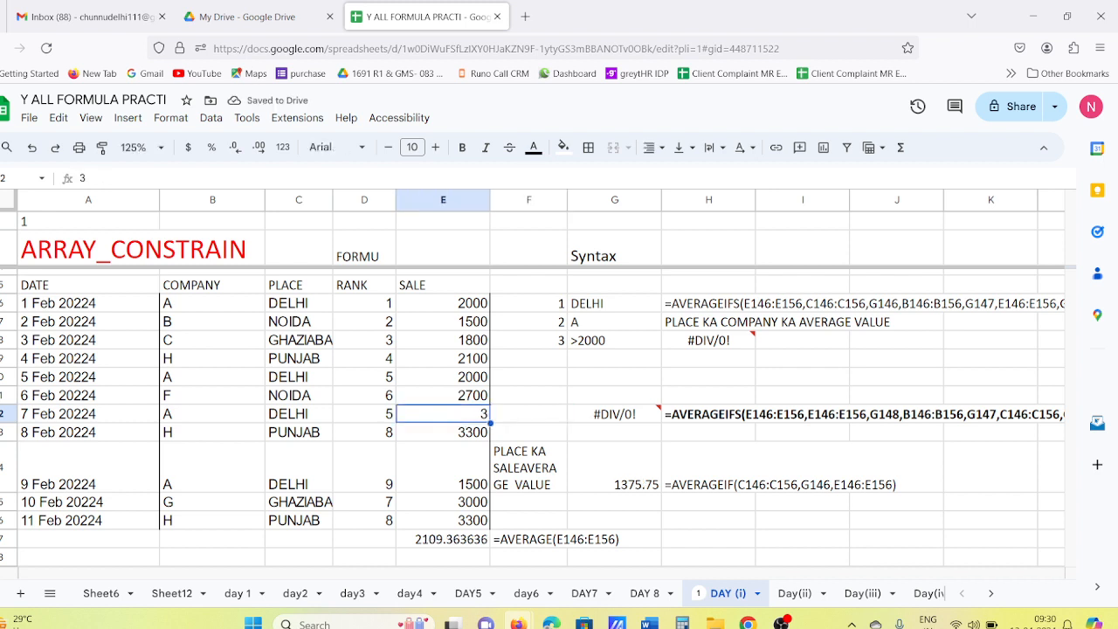
pyautogui.write('20')
pyautogui.press('Tab')
pyautogui.write('00')
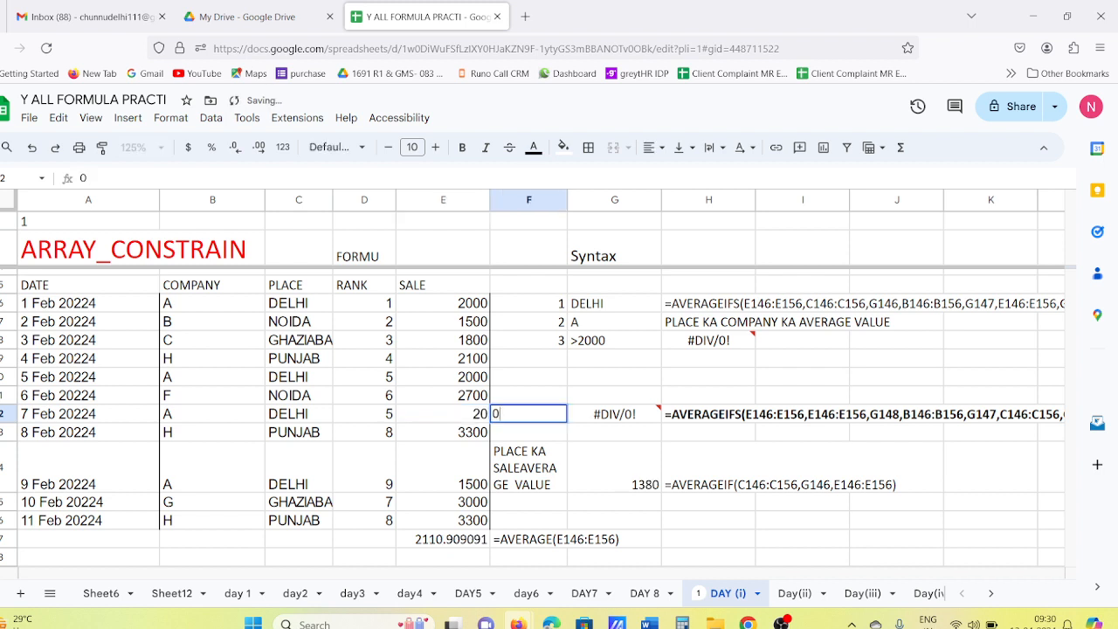
pyautogui.press('BackSpace')
pyautogui.press('BackSpace')
pyautogui.press('Escape')
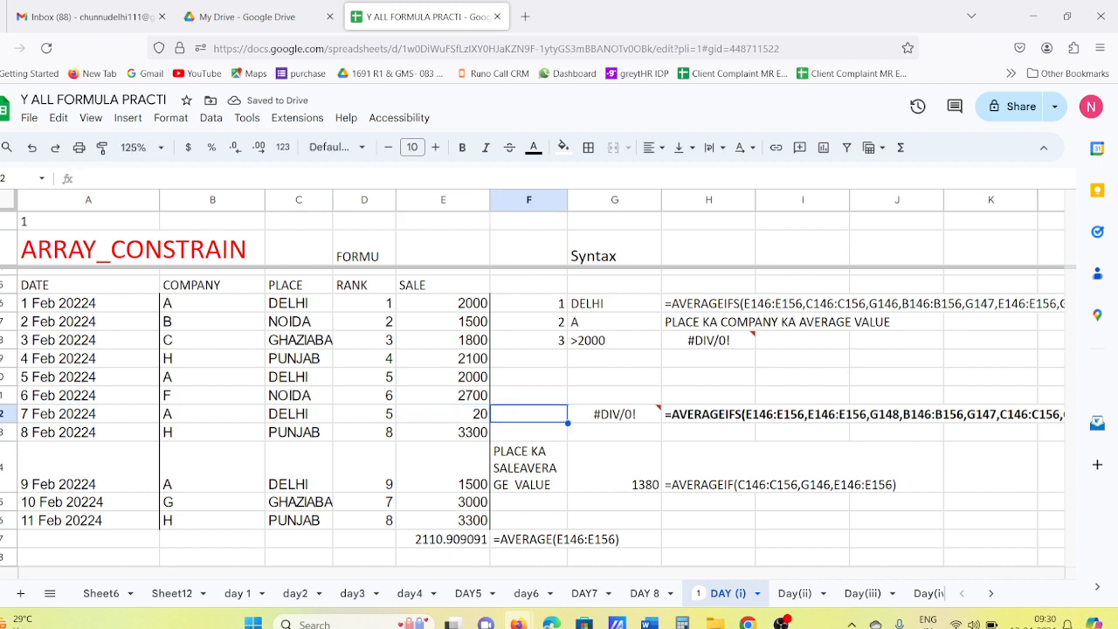
pyautogui.click(461, 432)
pyautogui.click(478, 418)
pyautogui.write('3')
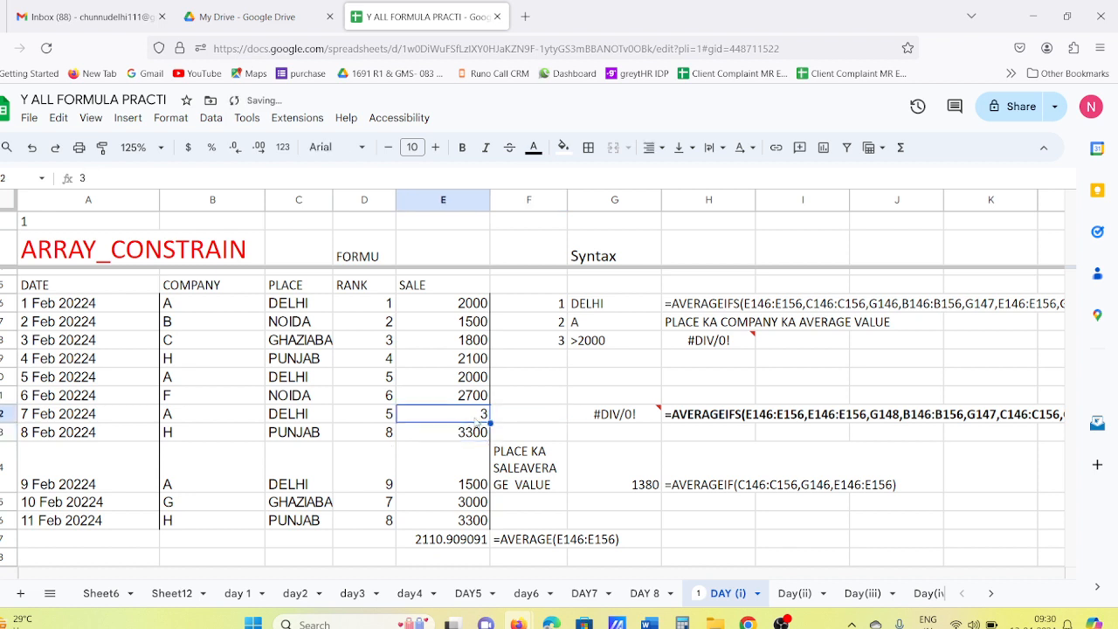
pyautogui.hotkey('ctrl', 'z')
pyautogui.hotkey('ctrl', 'z')
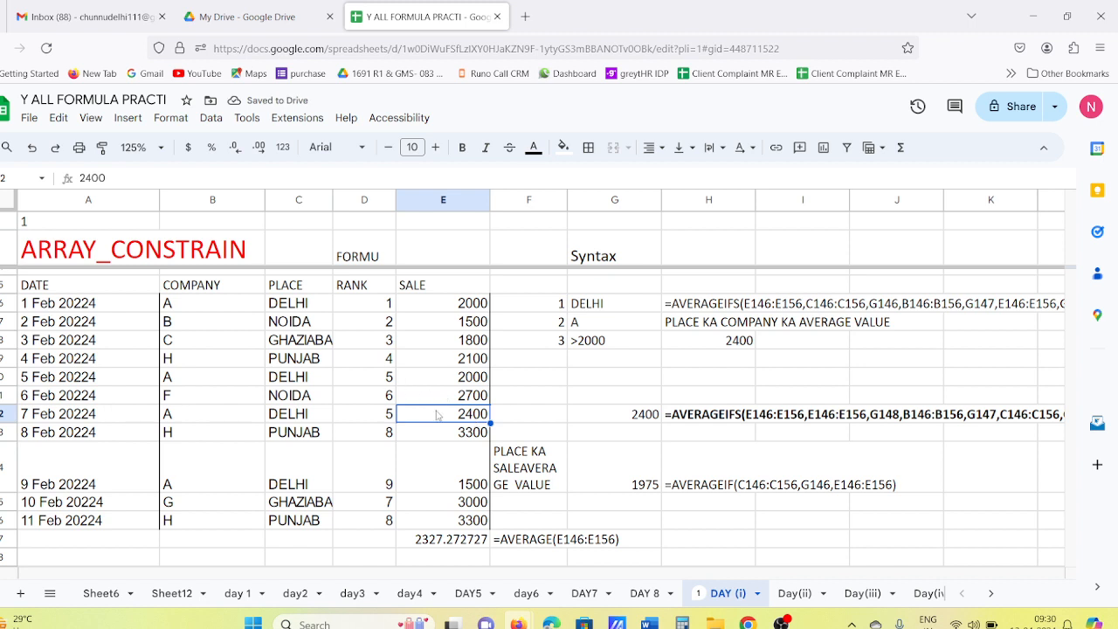
# Test the AVERAGEIFS result again with 2000 as the 7 Feb sale in E152, and undo that entry
pyautogui.write('2000')
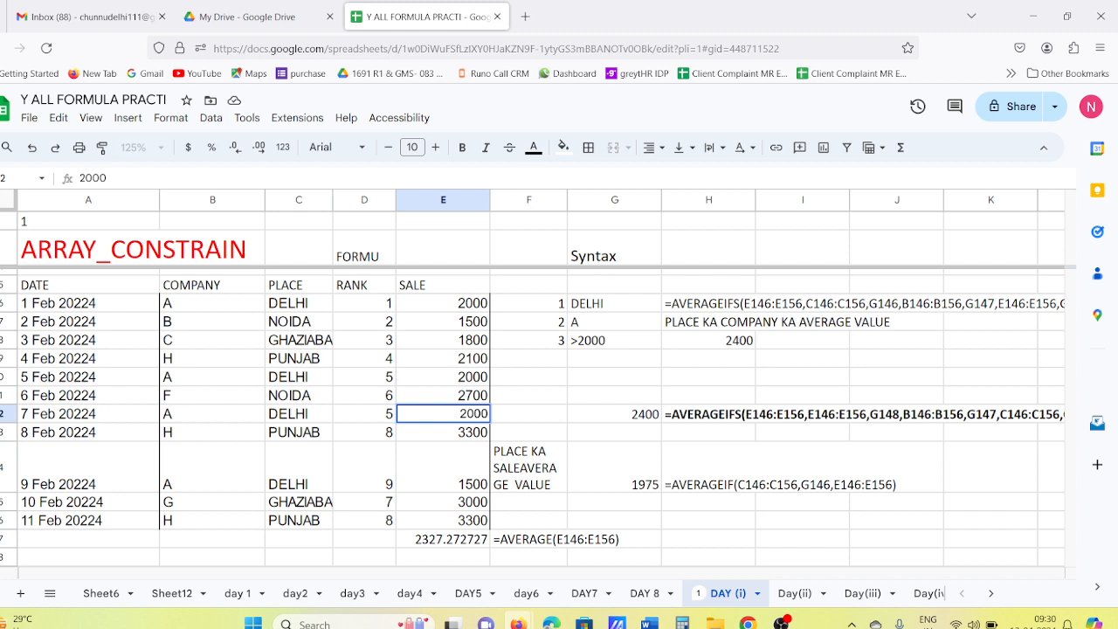
pyautogui.press('Return')
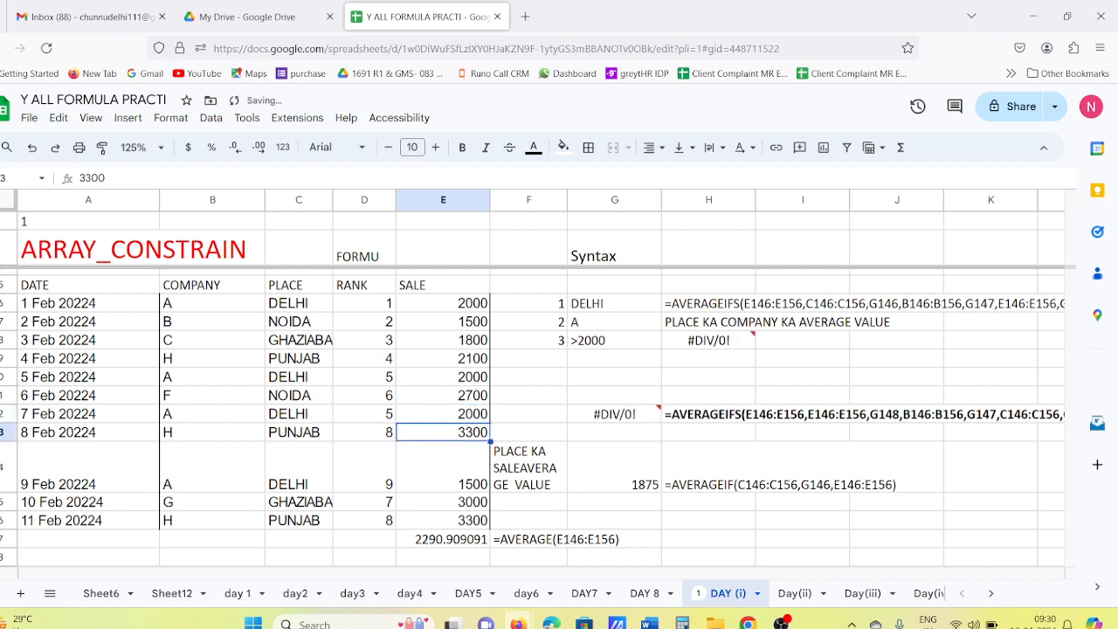
pyautogui.hotkey('ctrl', 'z')
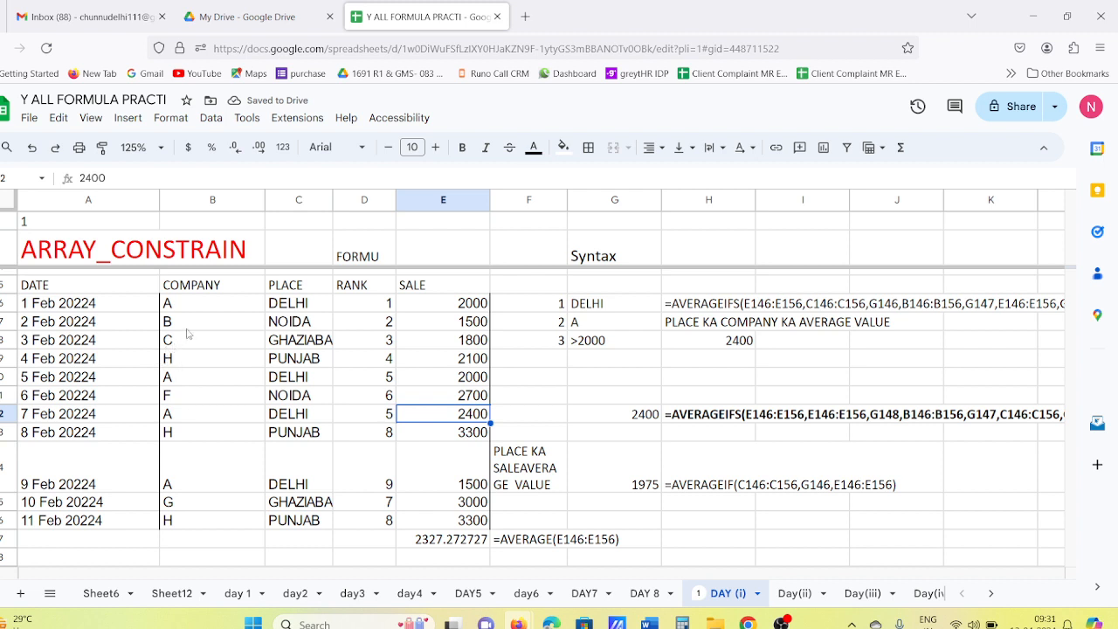
# Review the company A entries in B150 and B152 and the 7 Feb sale value in E152
pyautogui.click(186, 380)
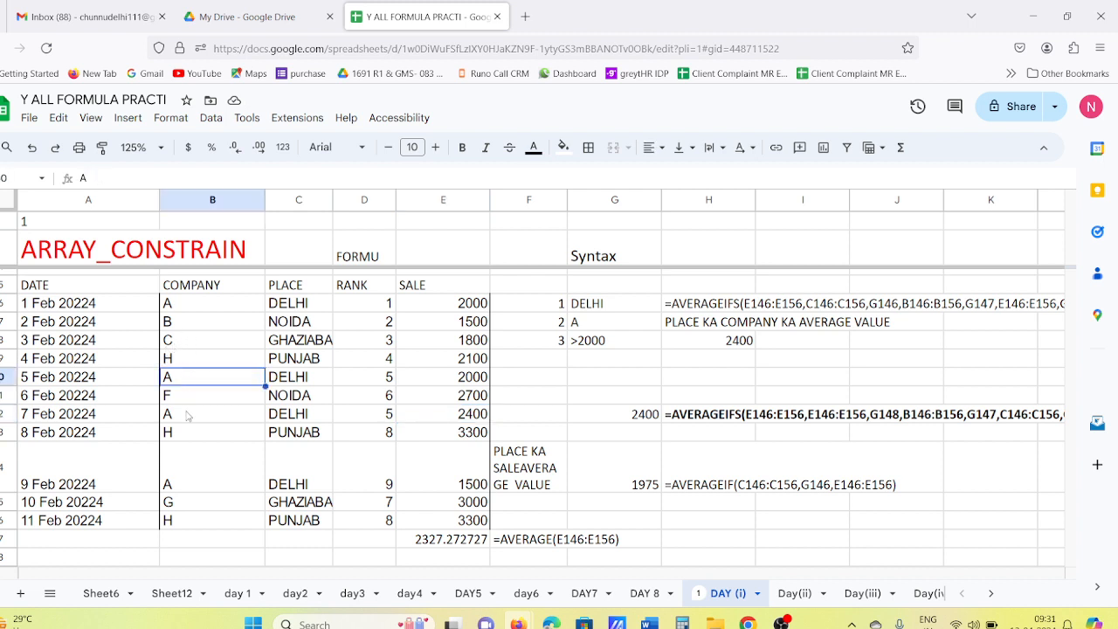
pyautogui.click(186, 416)
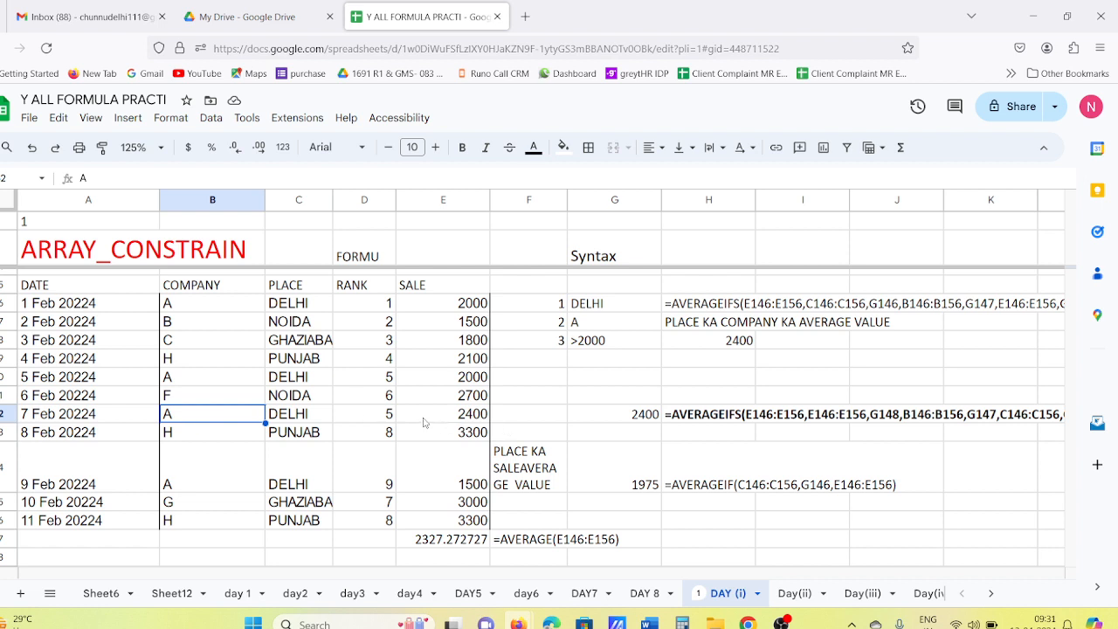
pyautogui.click(424, 420)
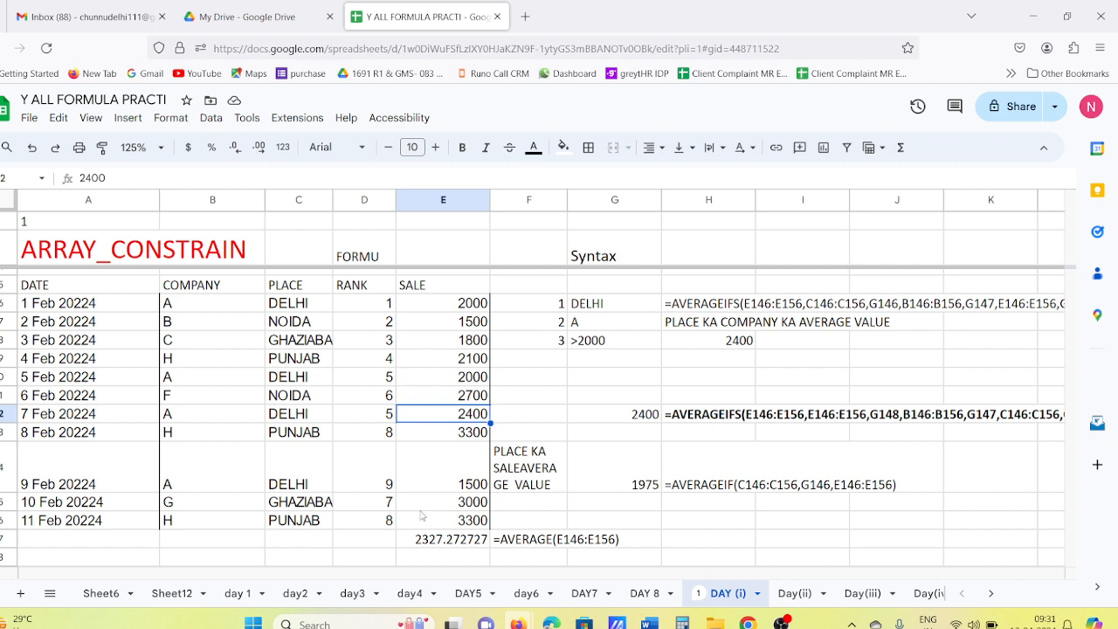
# Set the 9 Feb DELHI sale value in E154 to 2000
pyautogui.click(446, 484)
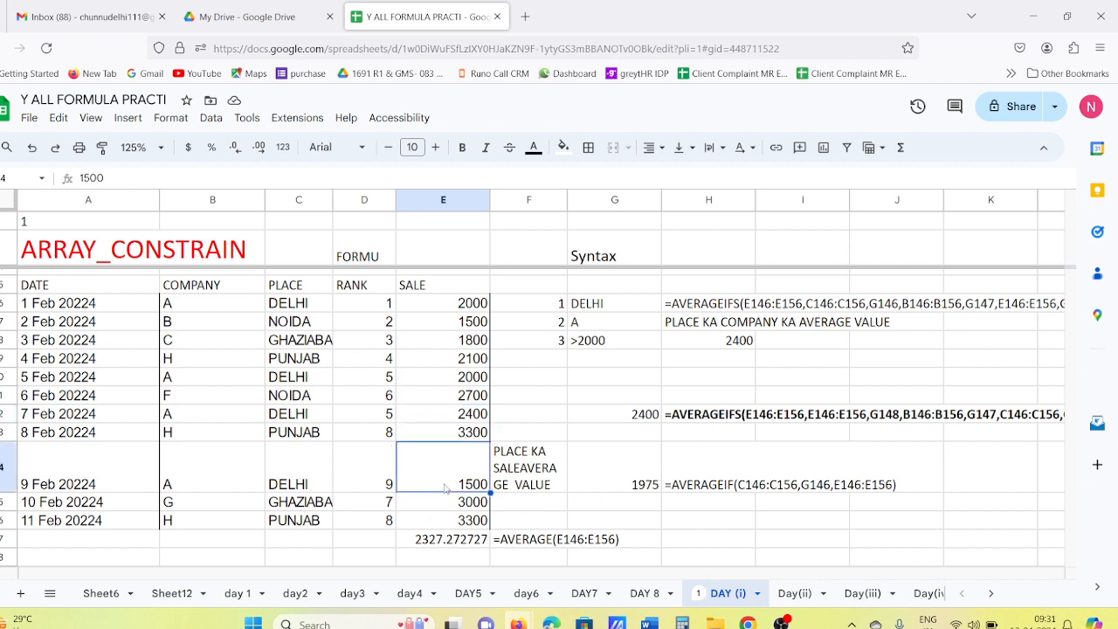
pyautogui.write('2000')
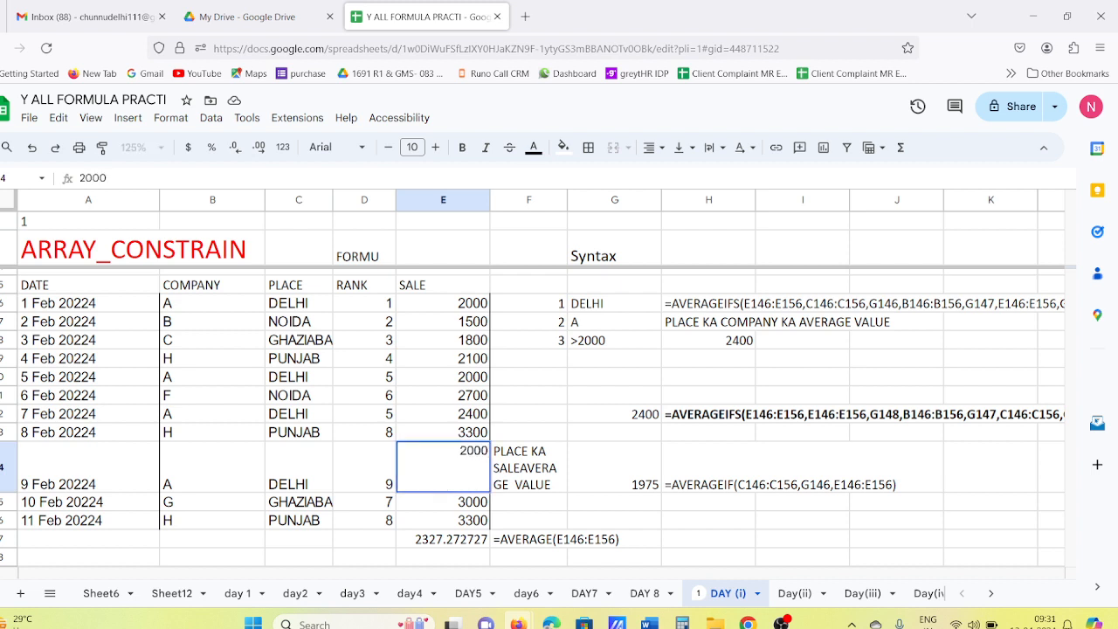
pyautogui.press('Return')
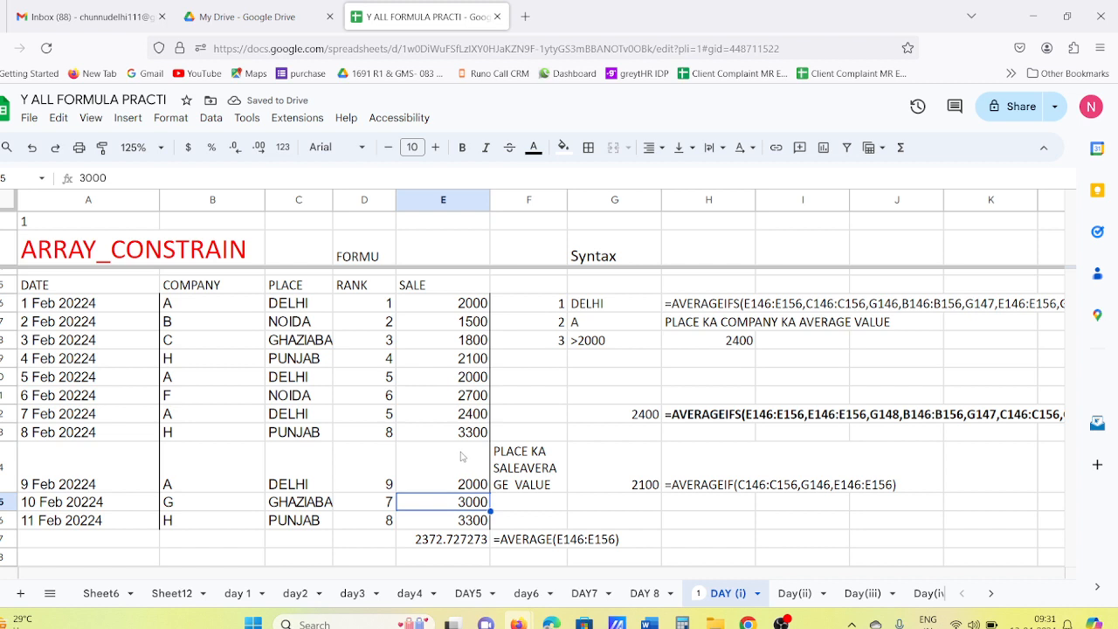
pyautogui.click(451, 489)
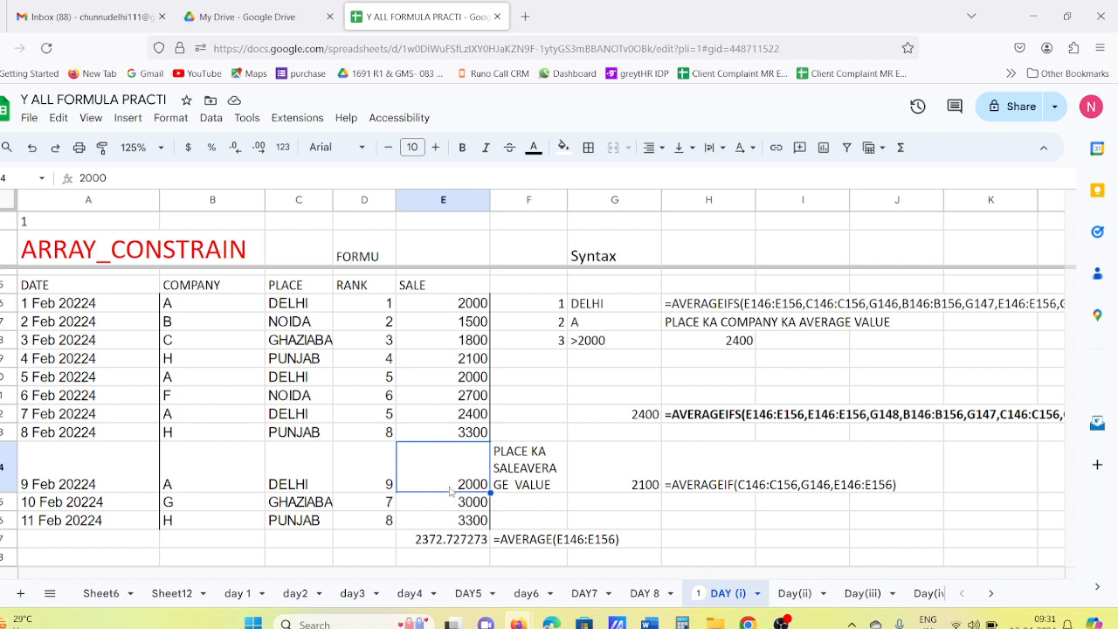
# Try 25000 as the 7 Feb sale value in E152, and undo that entry
pyautogui.click(477, 418)
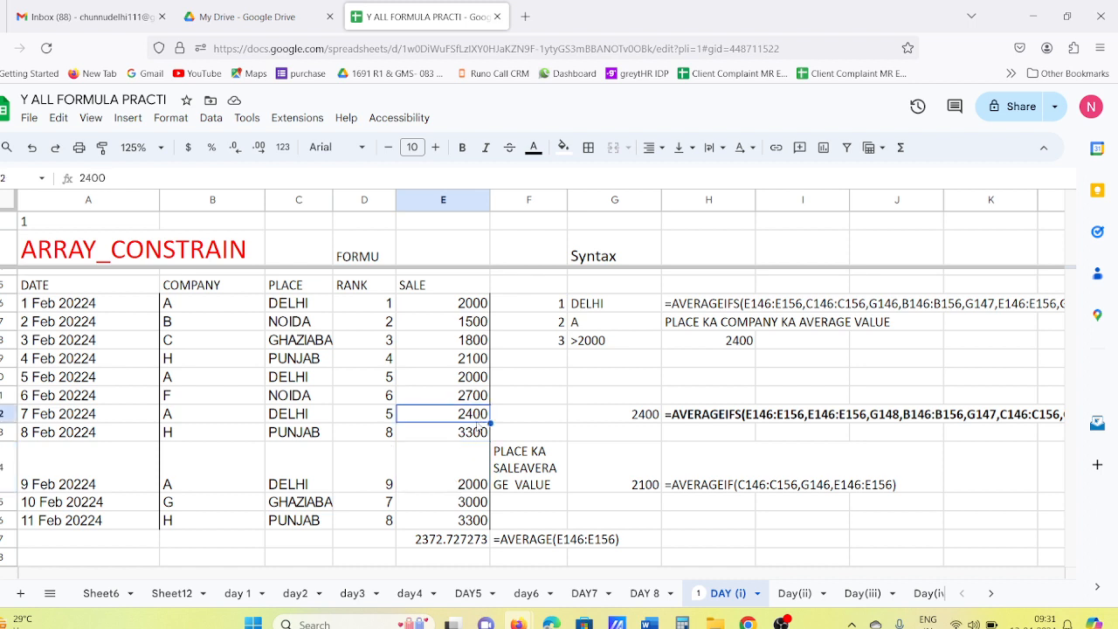
pyautogui.write('25000')
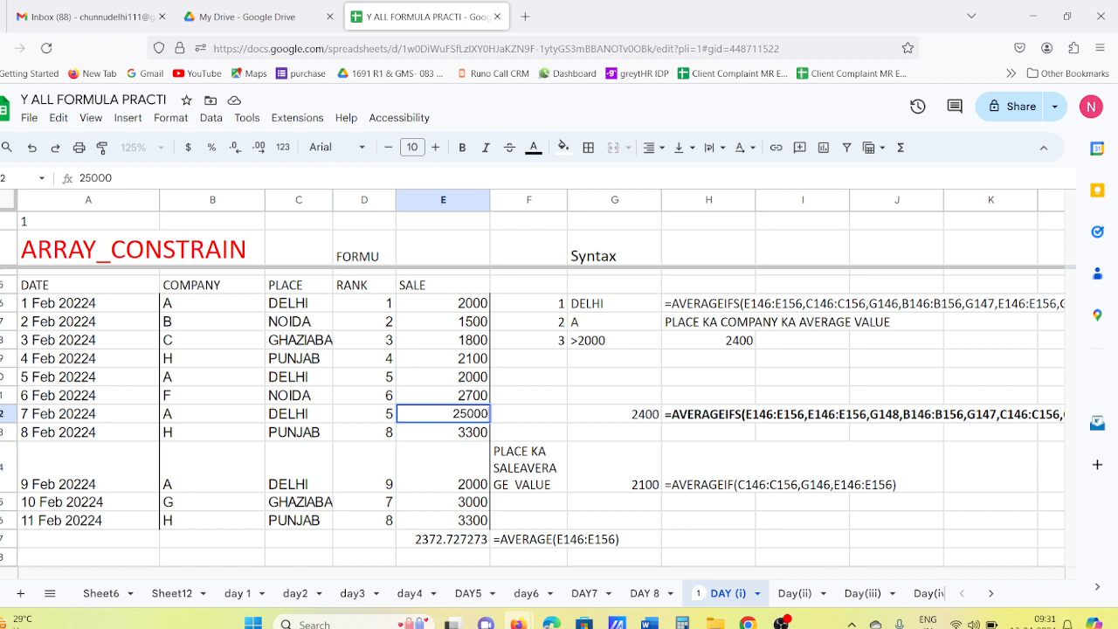
pyautogui.press('Return')
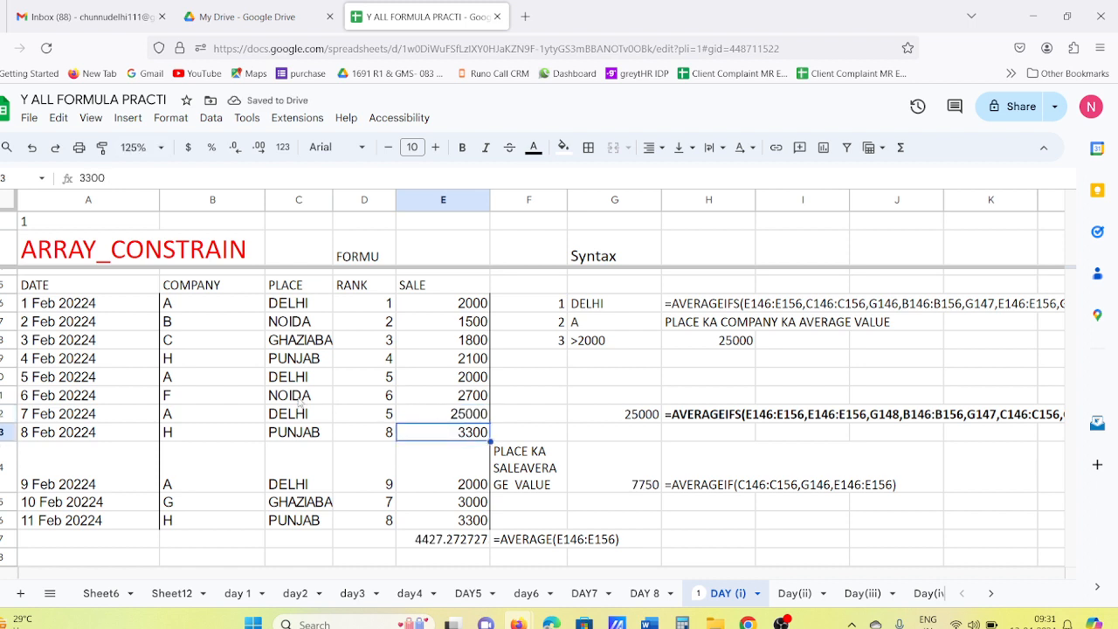
pyautogui.hotkey('ctrl', 'z')
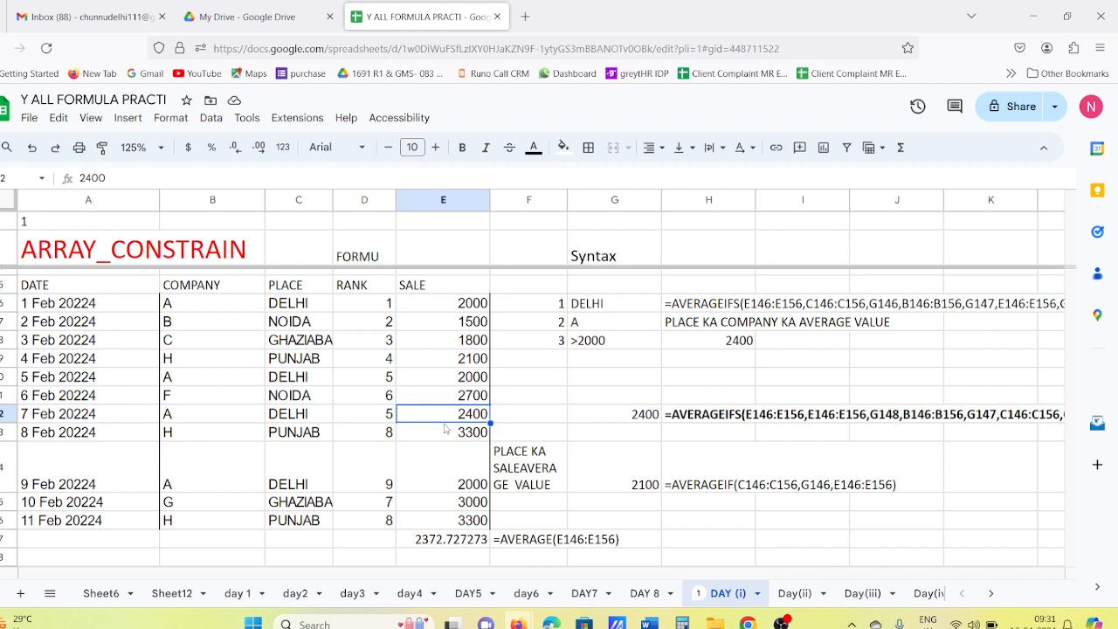
# Set the 7 Feb DELHI sale value in E152 to 2000
pyautogui.write('2000')
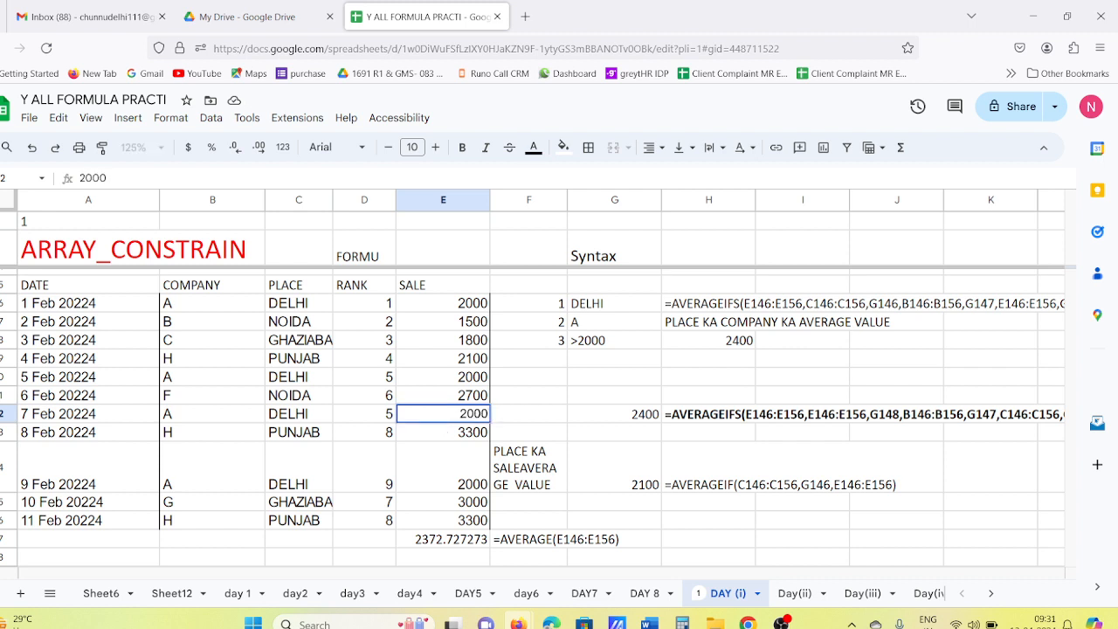
pyautogui.press('Return')
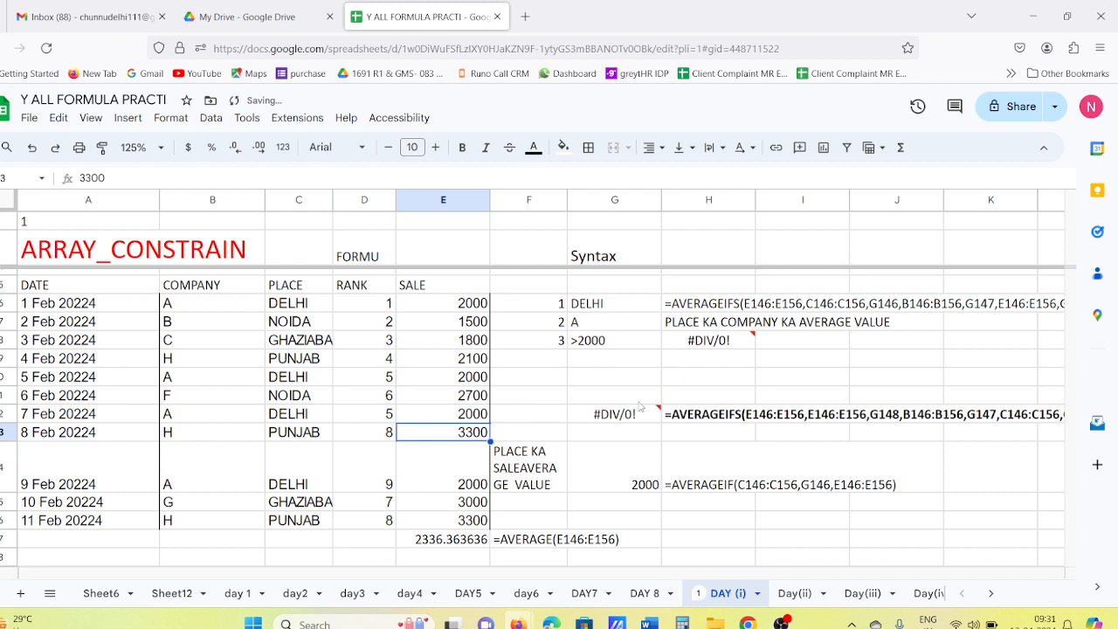
# Change the sale criterion in G148 to >1999 to test the AVERAGEIFS formulas
pyautogui.click(599, 348)
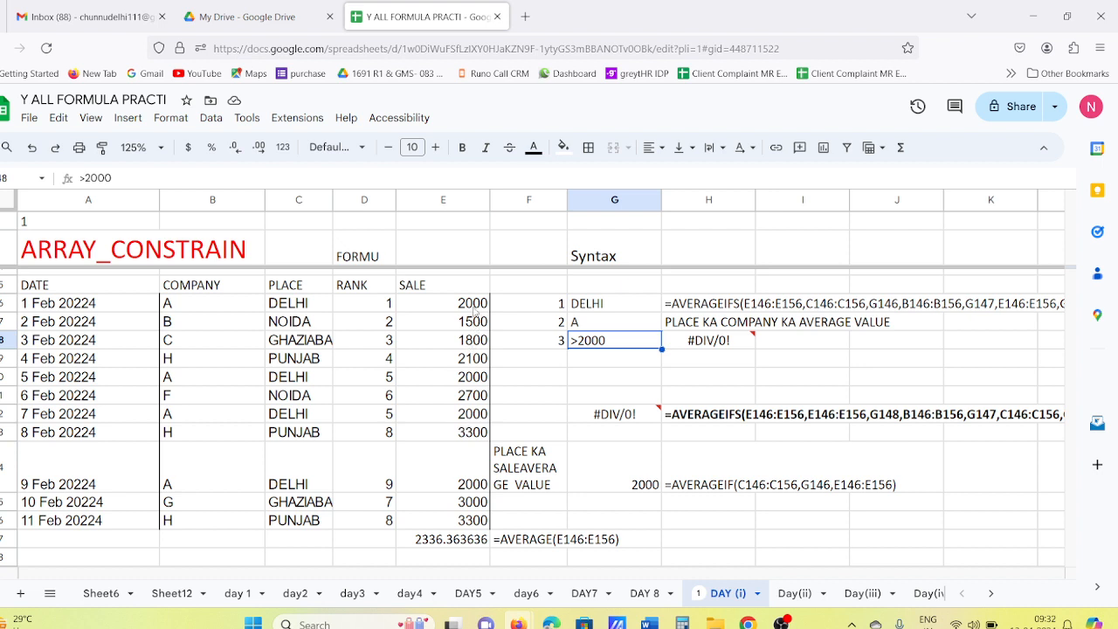
pyautogui.doubleClick(597, 340)
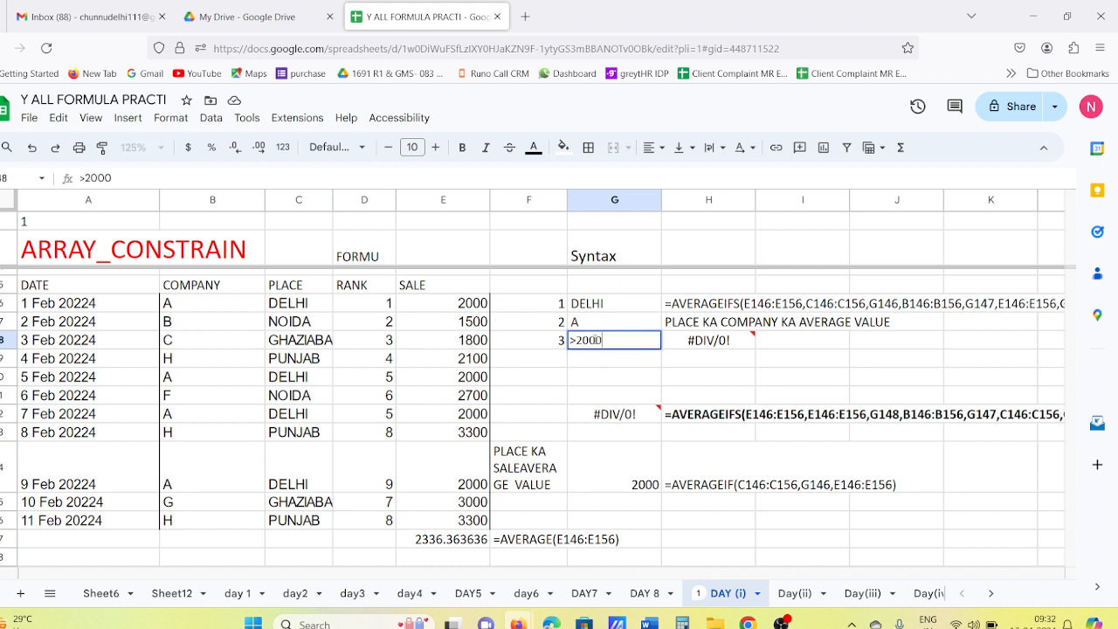
pyautogui.moveTo(576, 340); pyautogui.dragTo(701, 347)
pyautogui.write('1999')
pyautogui.press('Return')
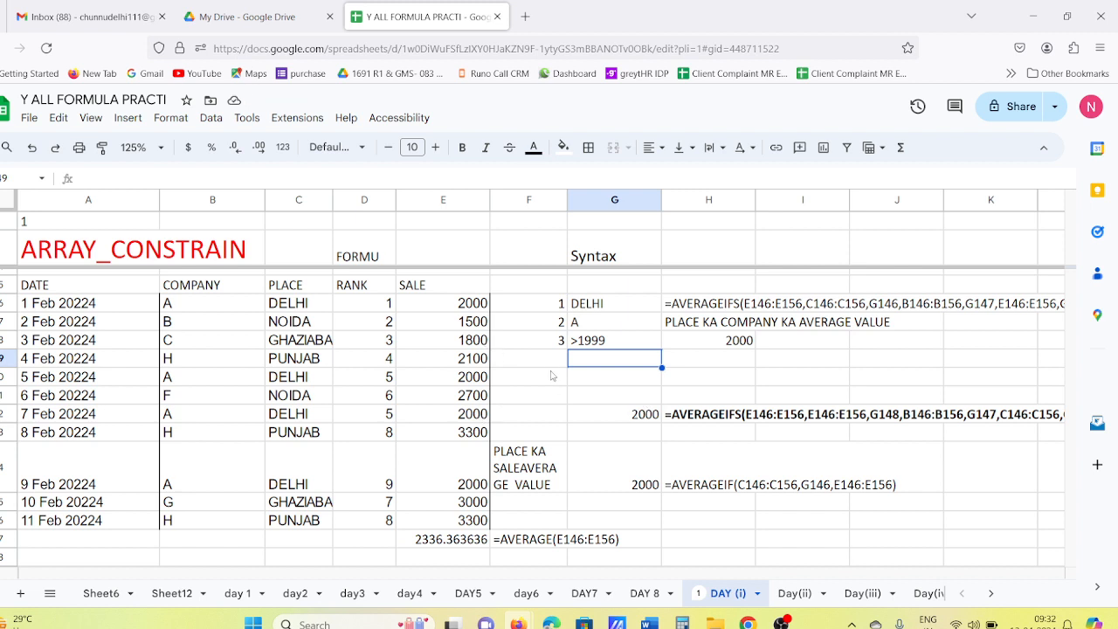
# Set the sale criterion in G148 back to >2000
pyautogui.click(583, 346)
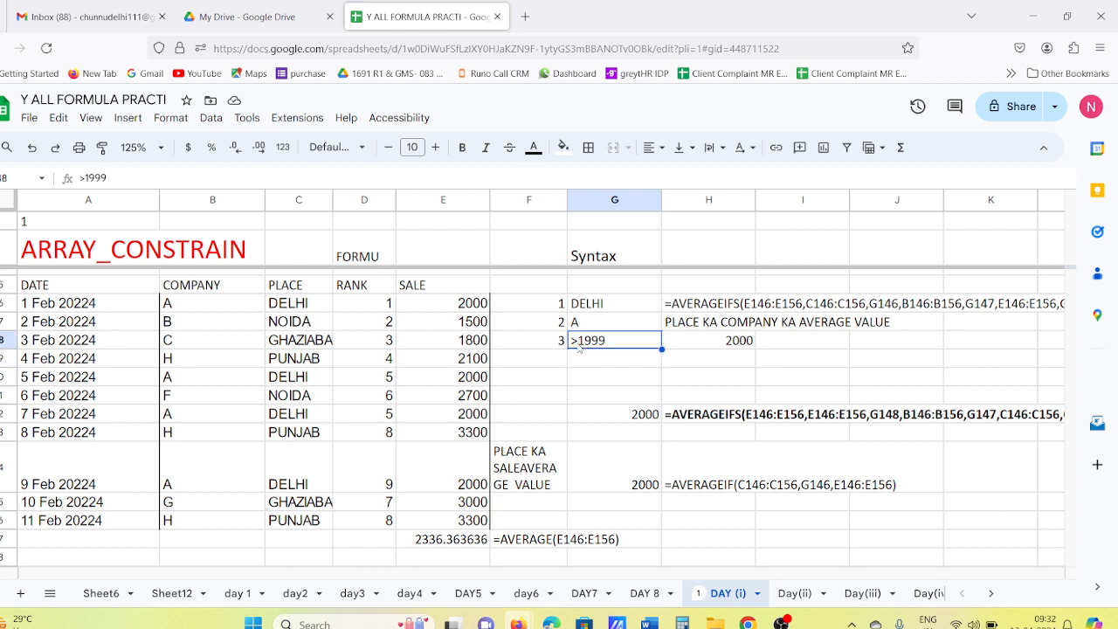
pyautogui.doubleClick(579, 344)
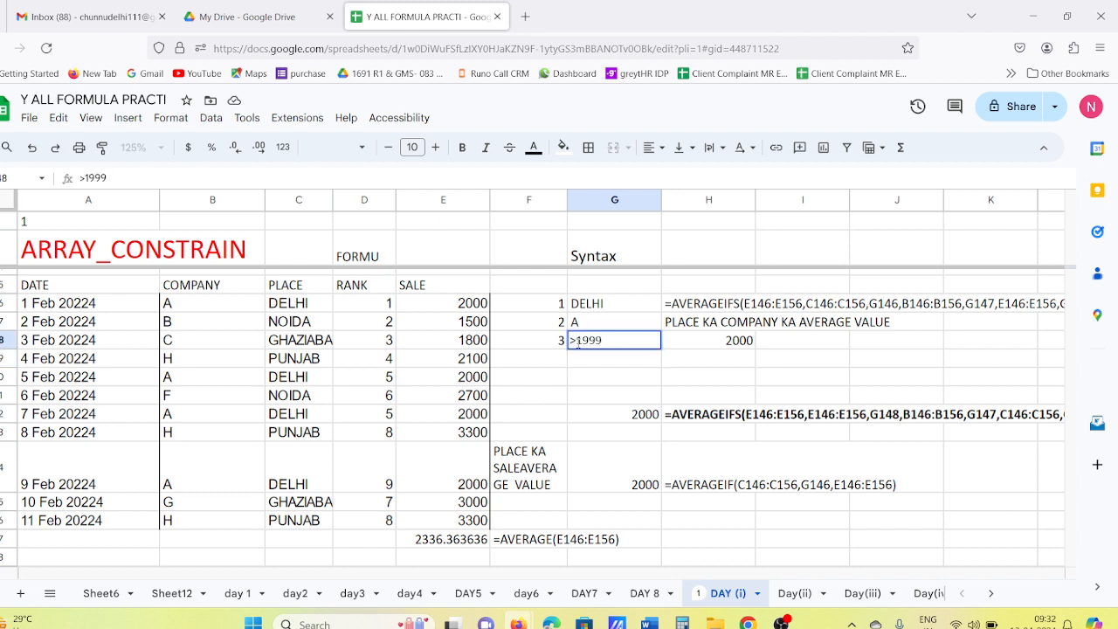
pyautogui.click(588, 384)
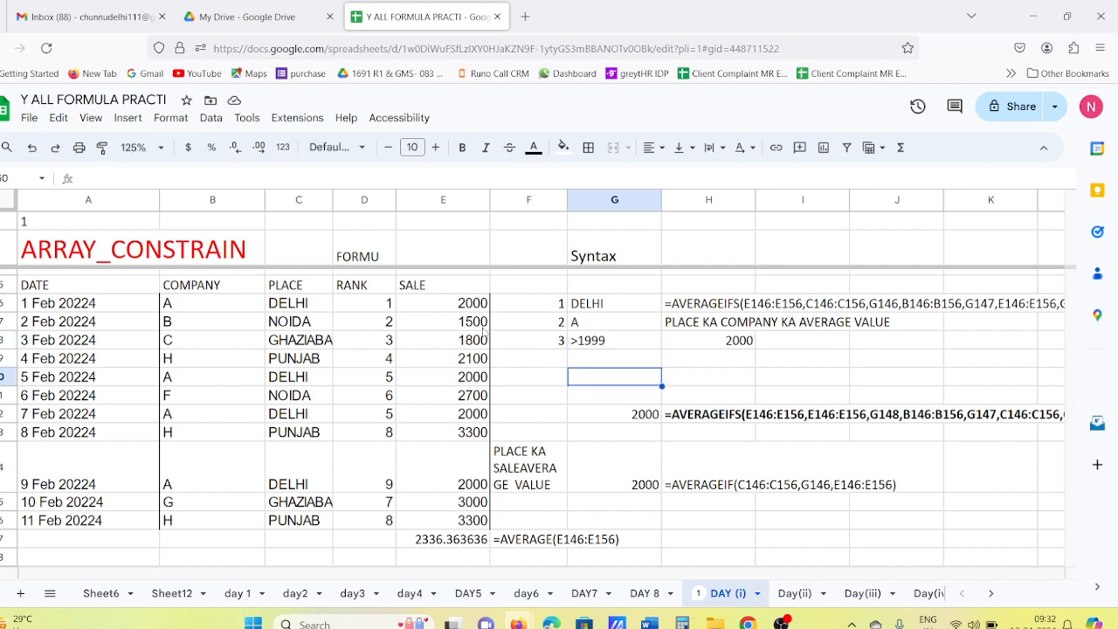
pyautogui.doubleClick(580, 343)
pyautogui.moveTo(577, 341); pyautogui.dragTo(669, 347)
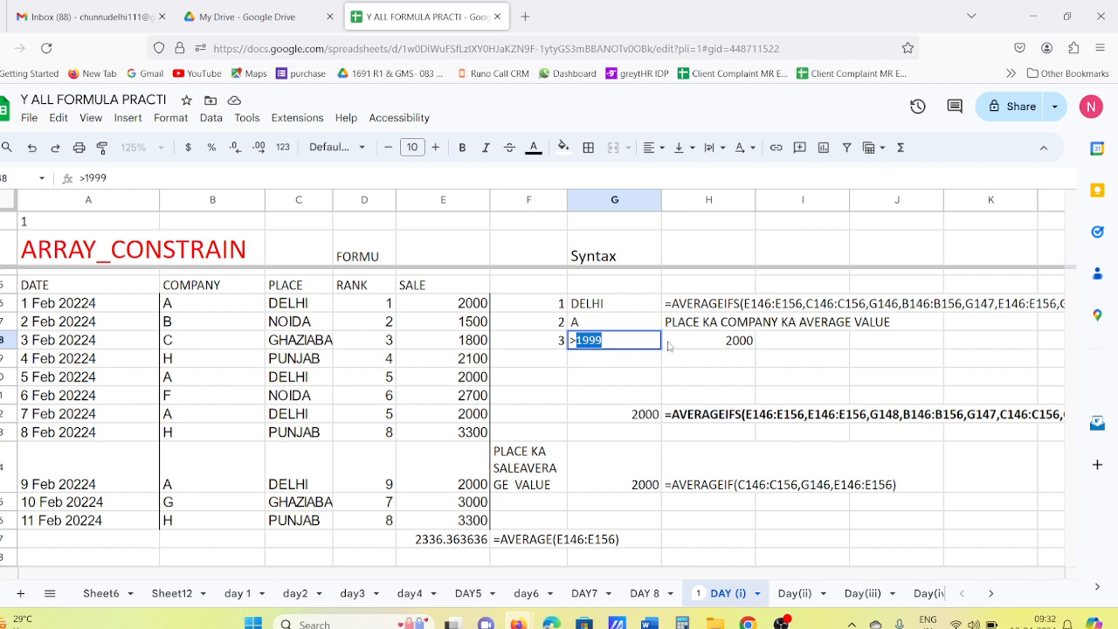
pyautogui.write('2000')
pyautogui.press('Return')
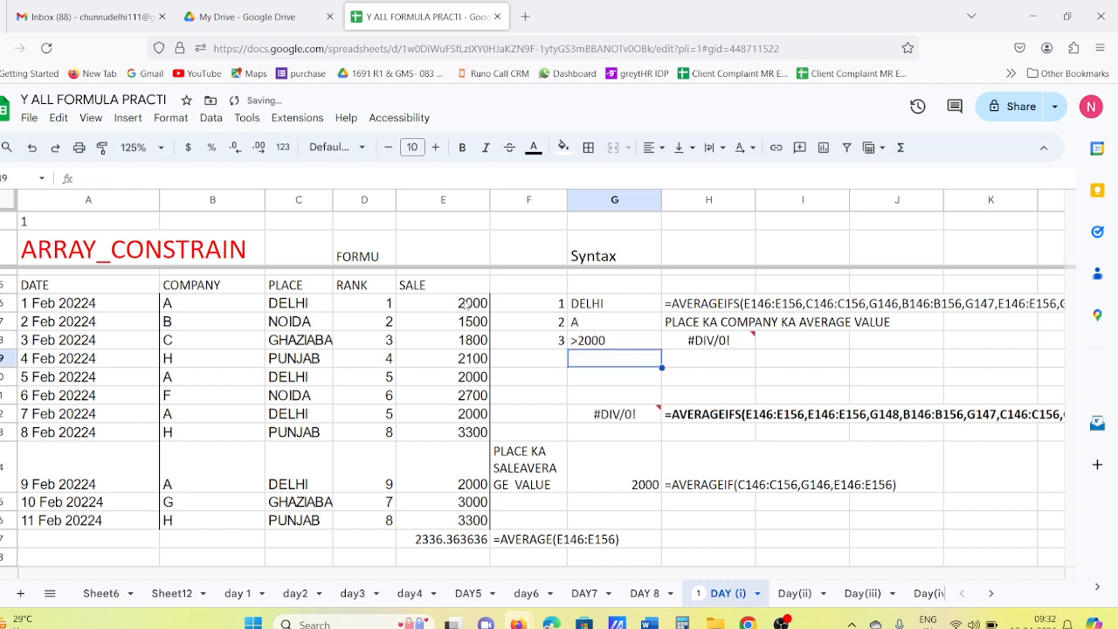
# Review the sale values from E146 down to E152 against the criterion in G148
pyautogui.click(467, 303)
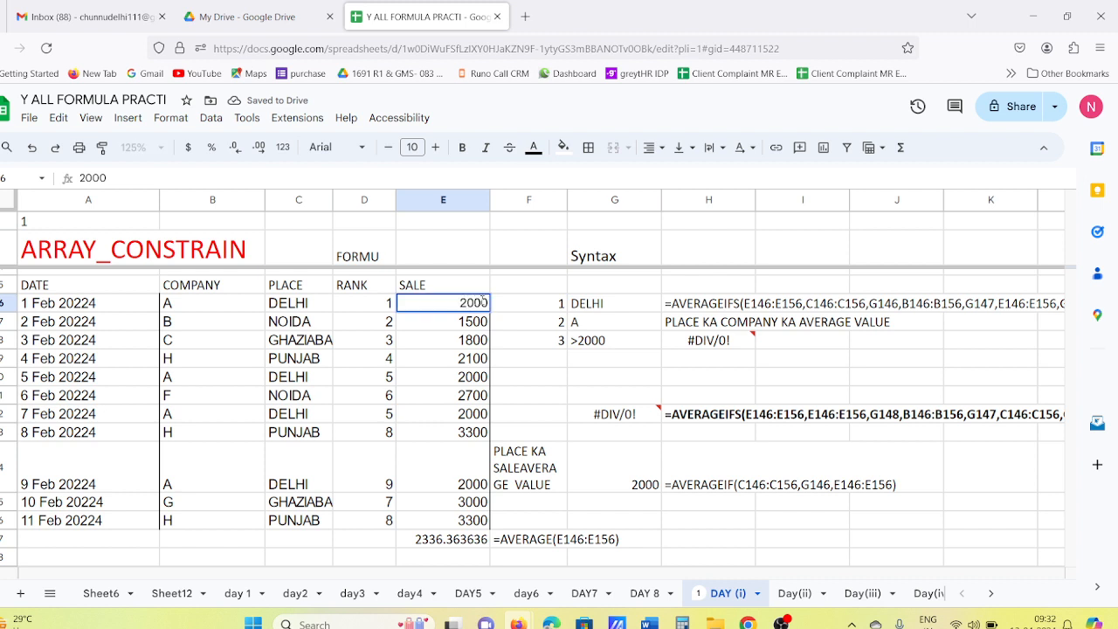
pyautogui.click(483, 341)
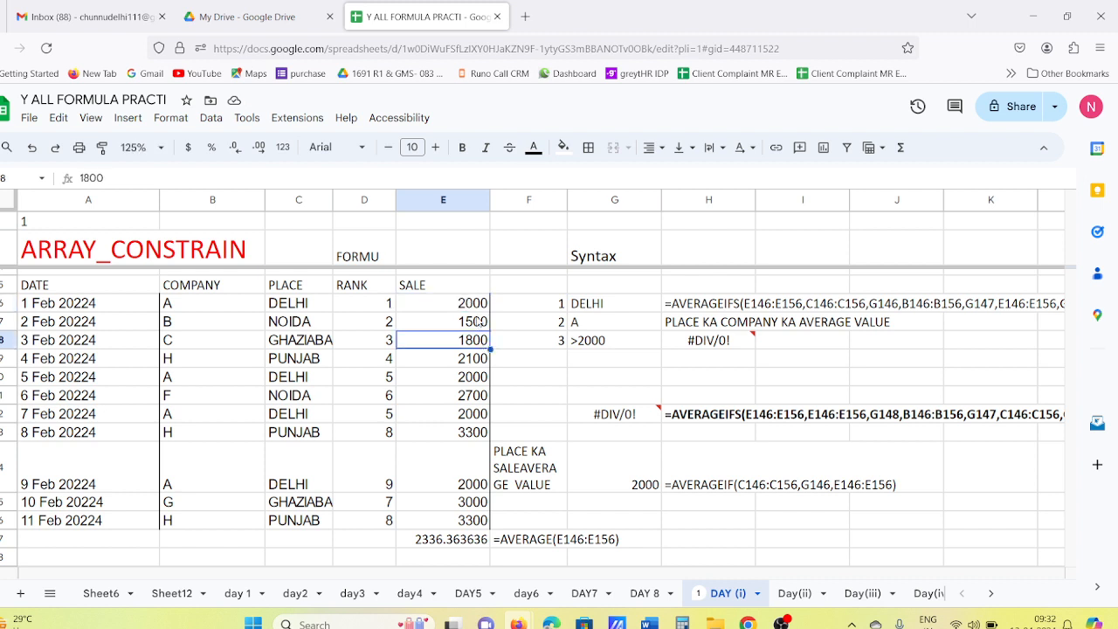
pyautogui.click(479, 321)
pyautogui.click(476, 365)
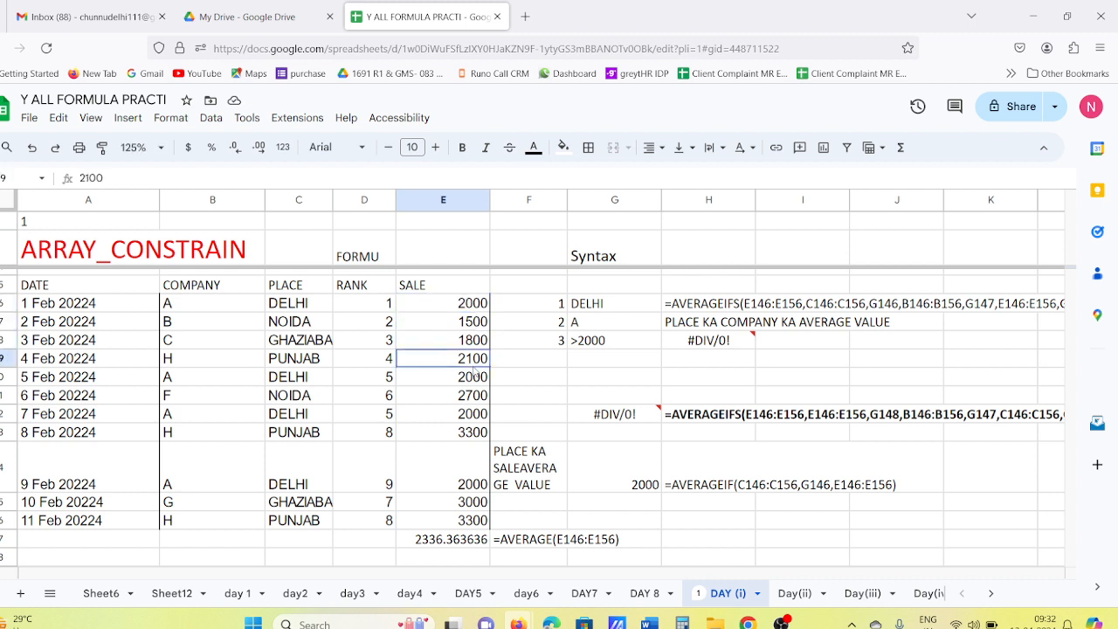
pyautogui.click(478, 381)
pyautogui.click(479, 419)
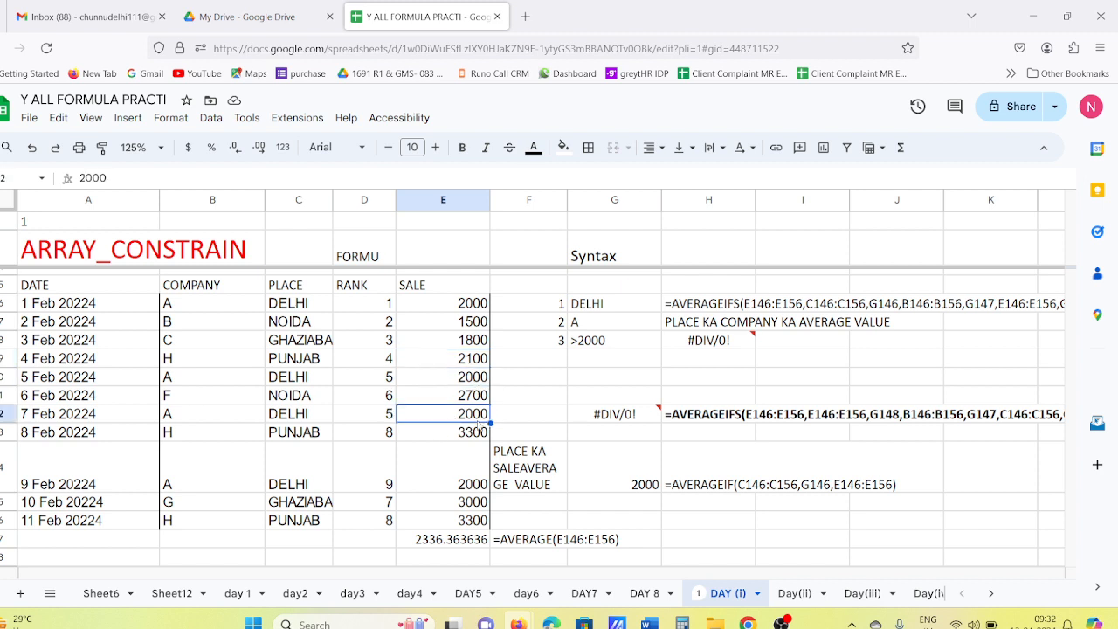
# Set the 9 Feb DELHI sale value in E154 to 2001
pyautogui.click(467, 488)
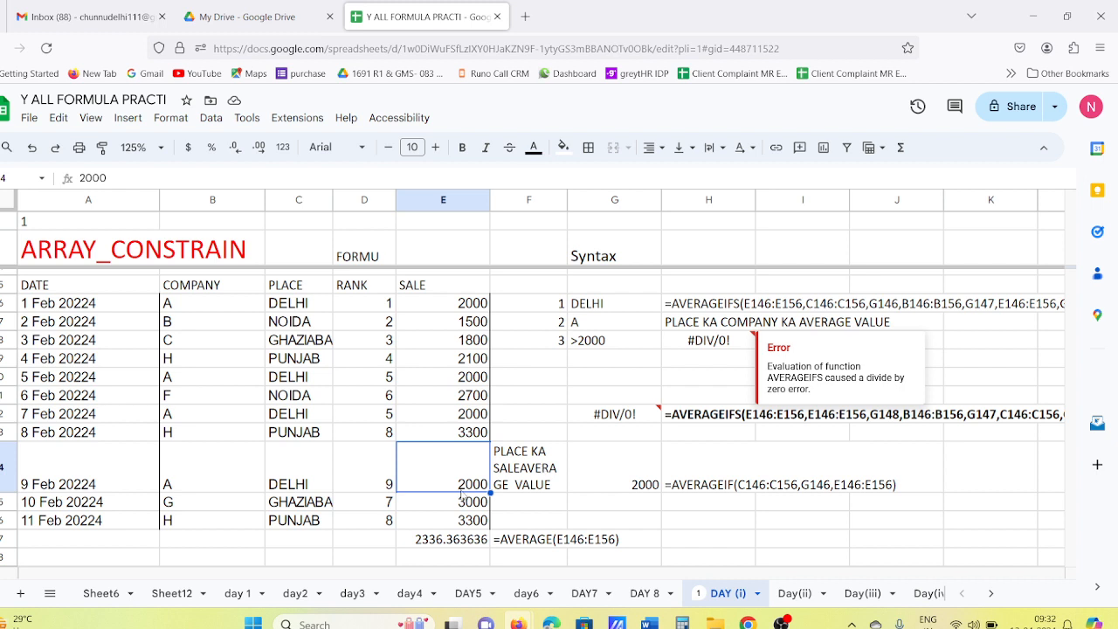
pyautogui.click(122, 181)
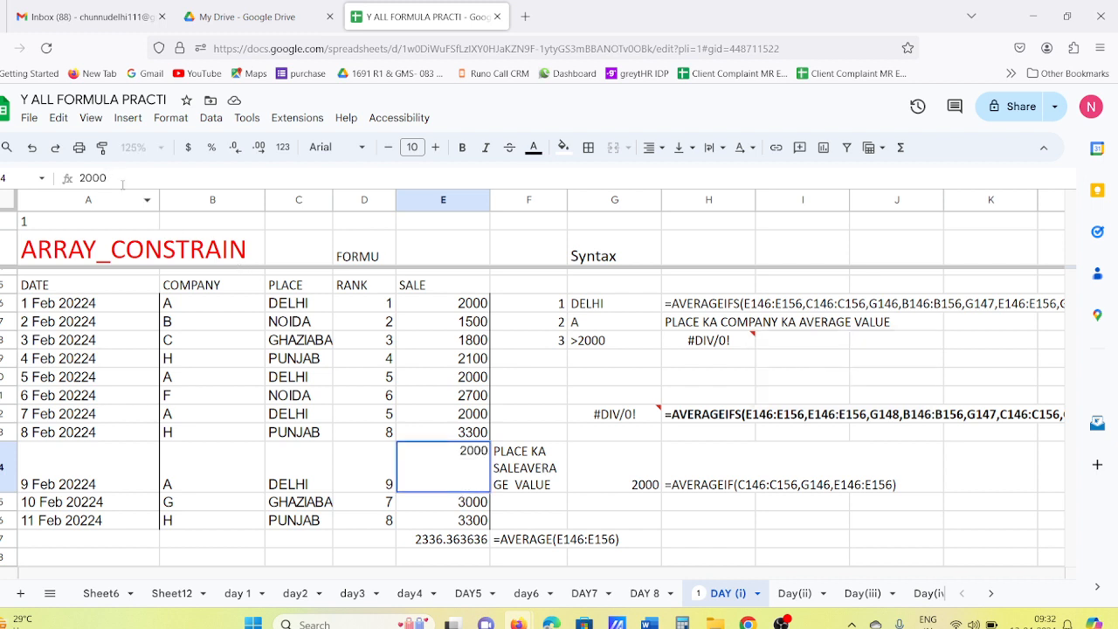
pyautogui.press('BackSpace')
pyautogui.write('1')
pyautogui.press('Return')
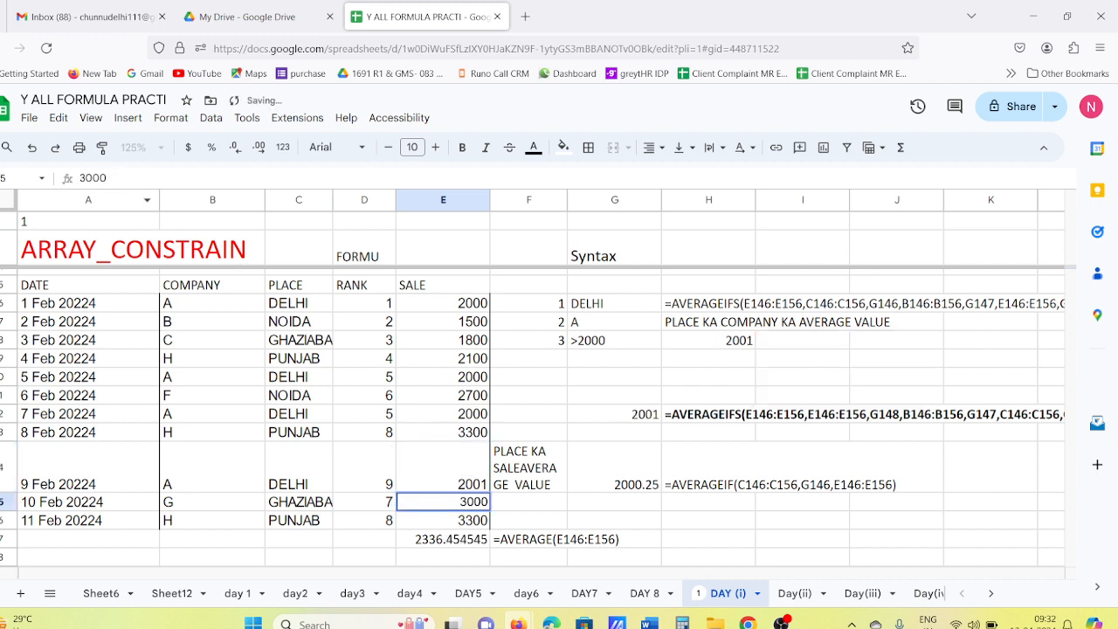
# Compare the 9 Feb sale in E154 with the criterion in G148 and the AVERAGEIFS formula in H148
pyautogui.click(465, 487)
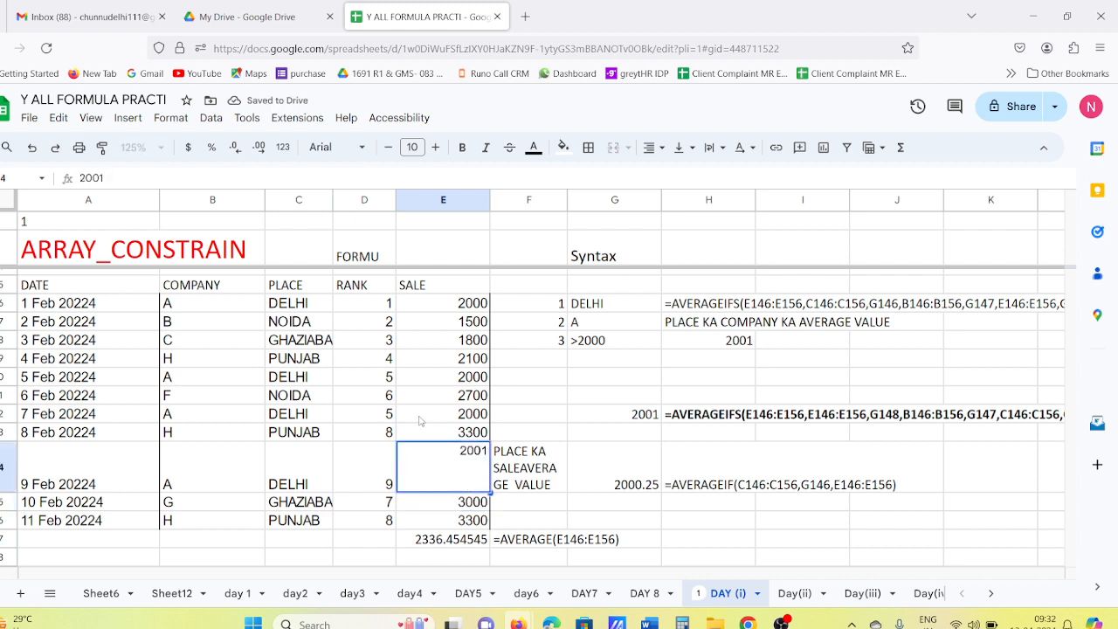
pyautogui.press('Up')
pyautogui.press('Up')
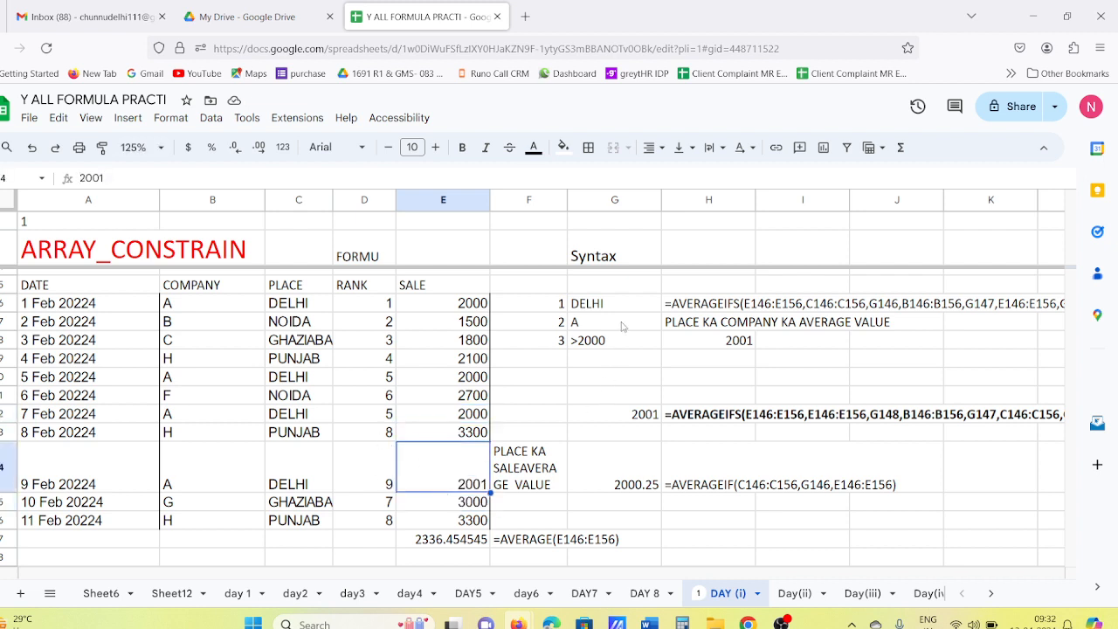
pyautogui.click(615, 341)
pyautogui.click(739, 348)
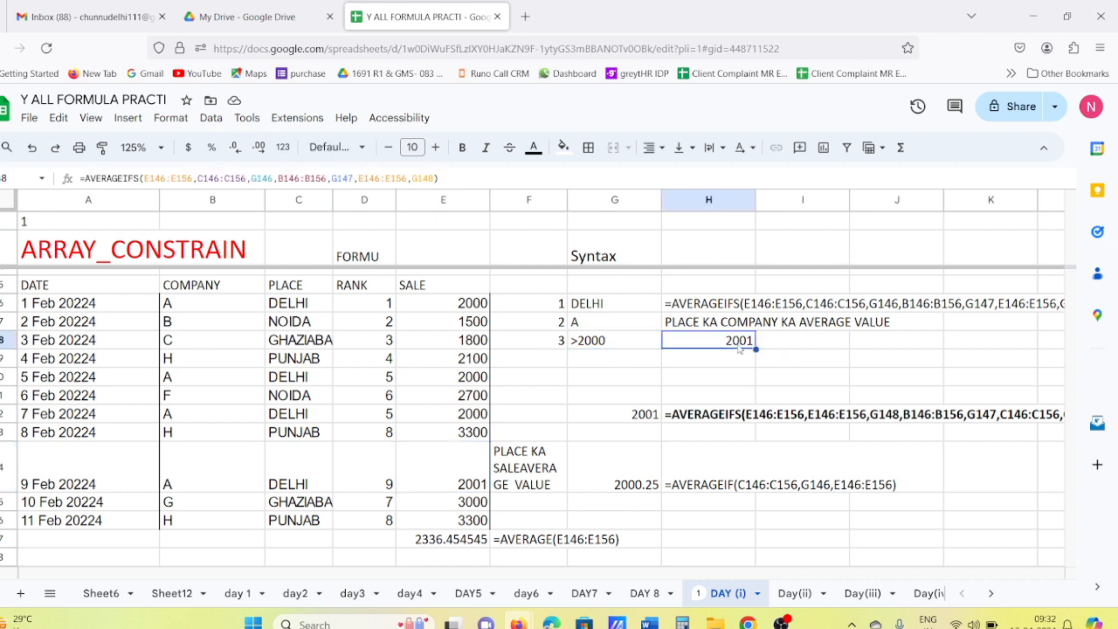
pyautogui.click(450, 448)
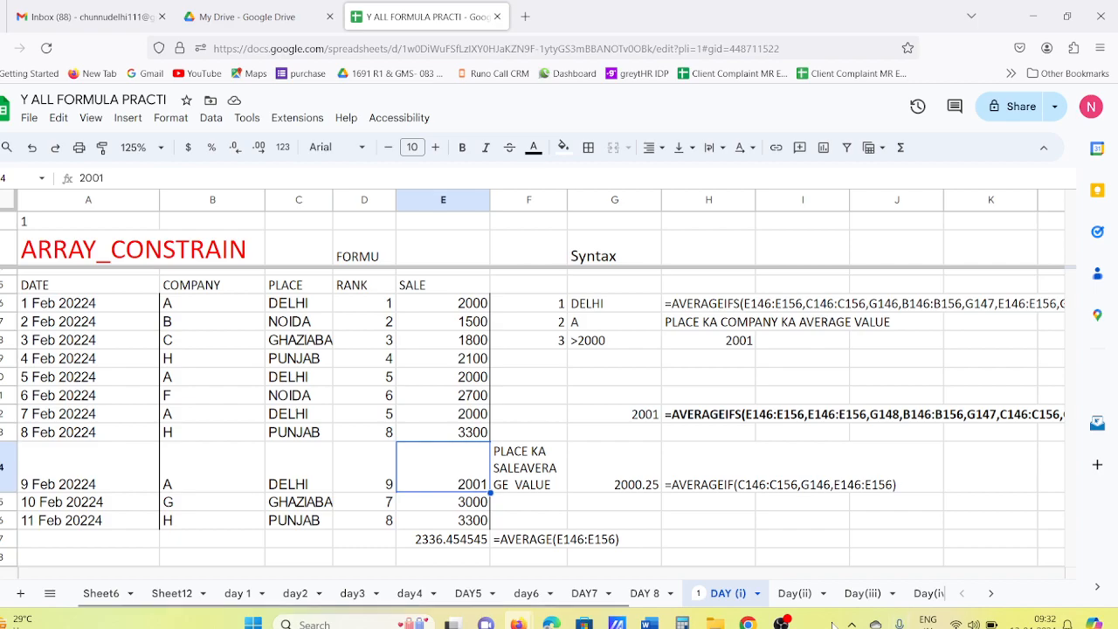